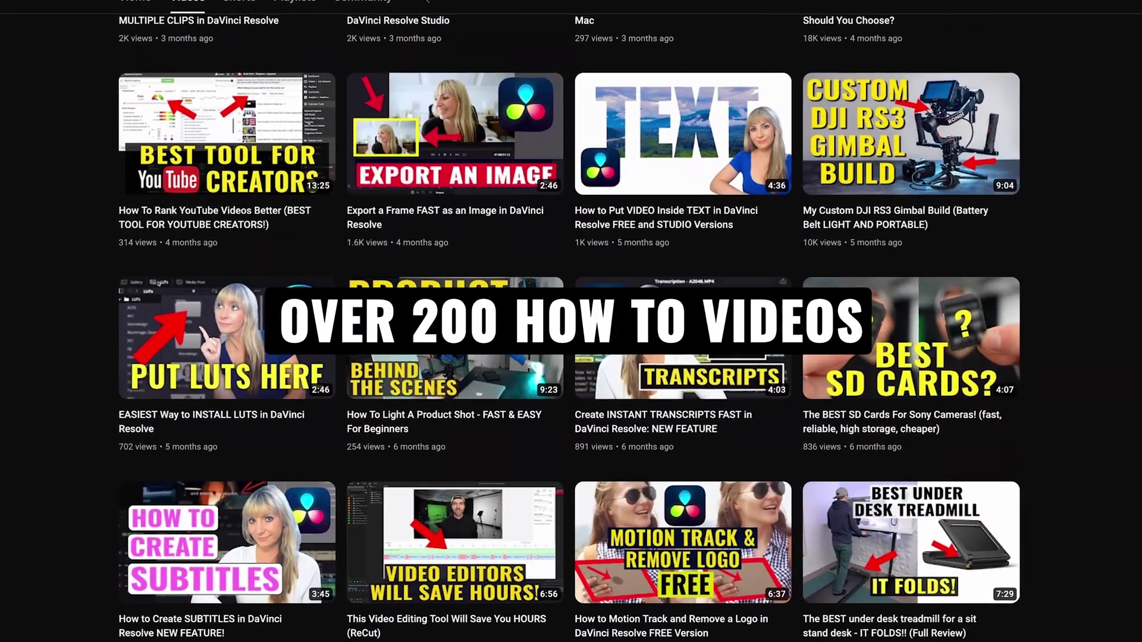
{"action": "scroll", "coordinate": [571, 321], "scroll_direction": "down", "scroll_amount": 2}
{"action": "scroll", "coordinate": [571, 321], "scroll_direction": "down", "scroll_amount": 10}
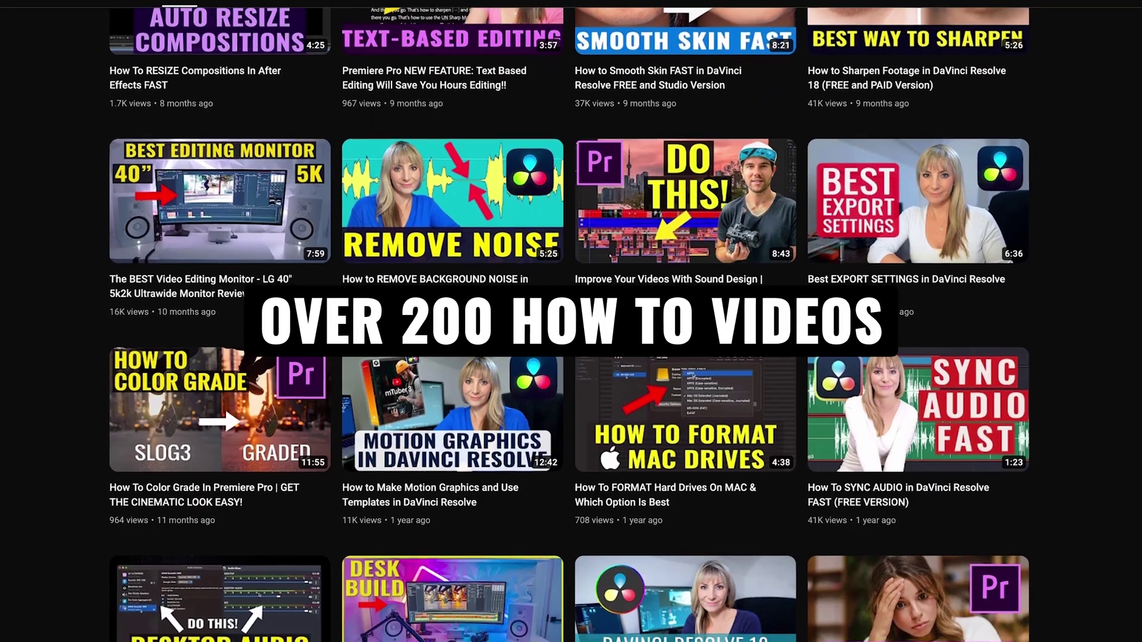
{"action": "scroll", "coordinate": [571, 322], "scroll_direction": "down", "scroll_amount": 3}
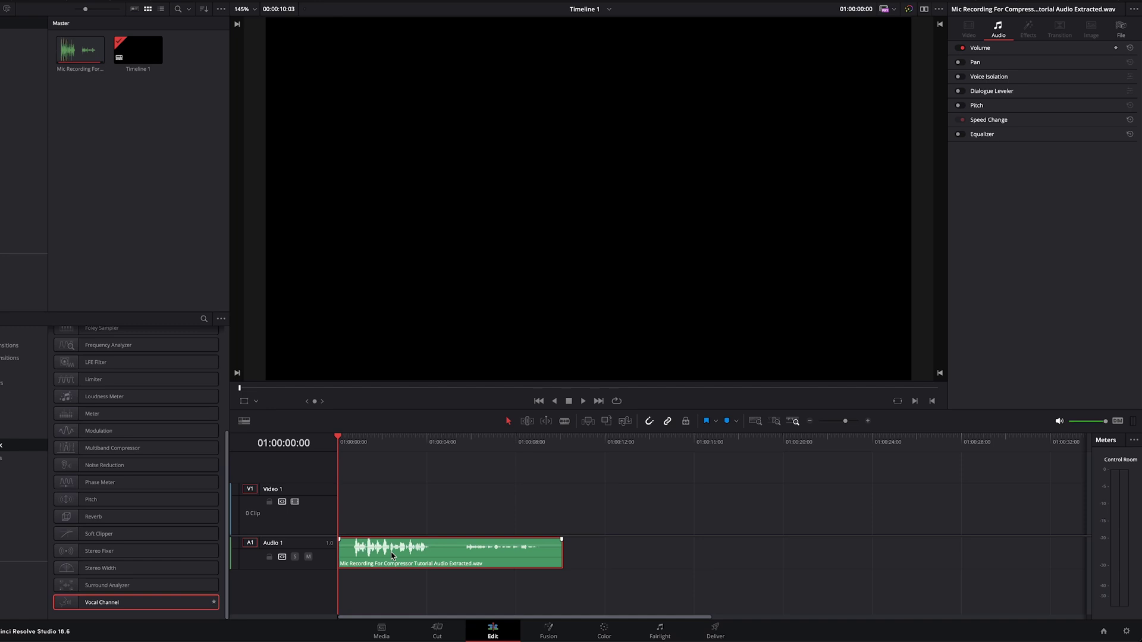
Play the mic recording clip on Audio 1 from the start to hear its unprocessed loud and soft sections
{"action": "key", "text": "space"}
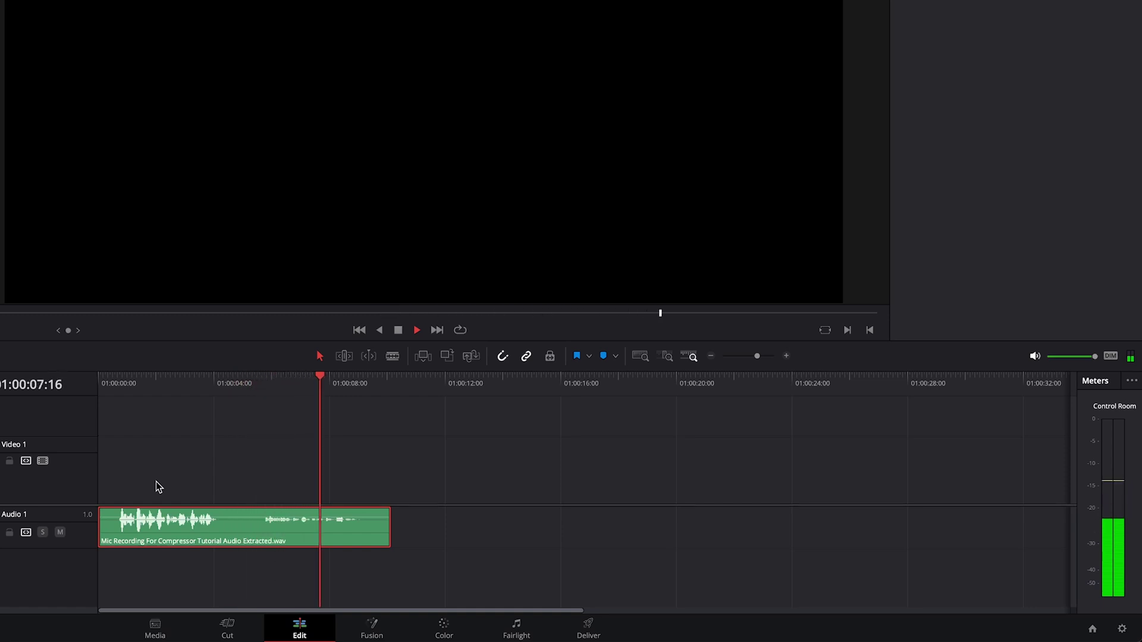
{"action": "key", "text": "space"}
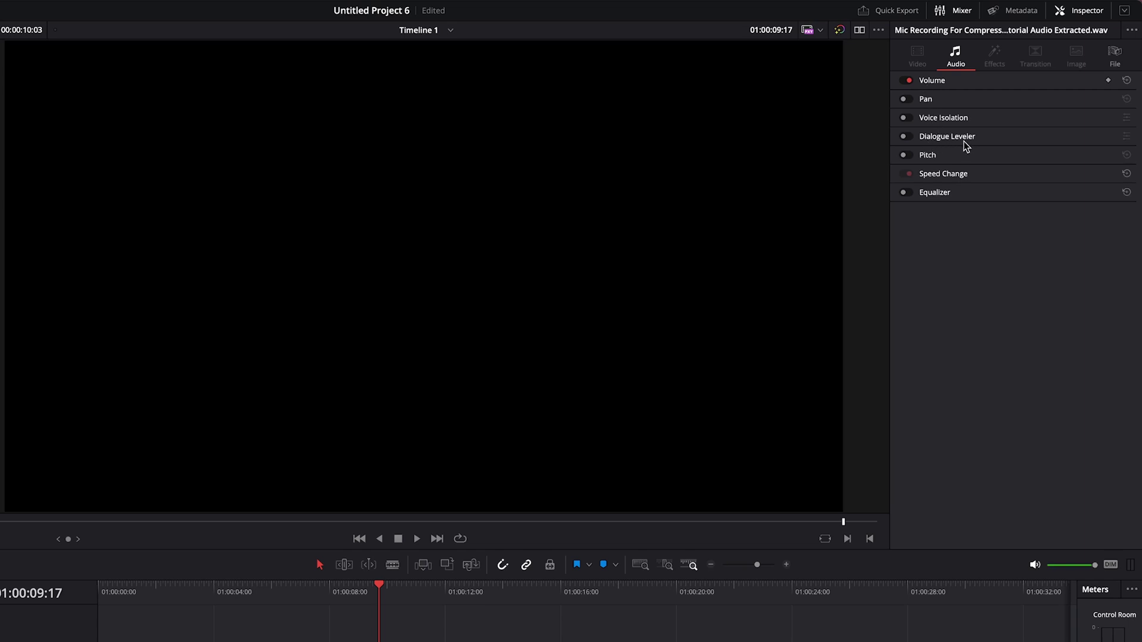
Enable the Dialogue Leveler on the audio clip in Allow wider dynamics mode
{"action": "left_click", "coordinate": [908, 138]}
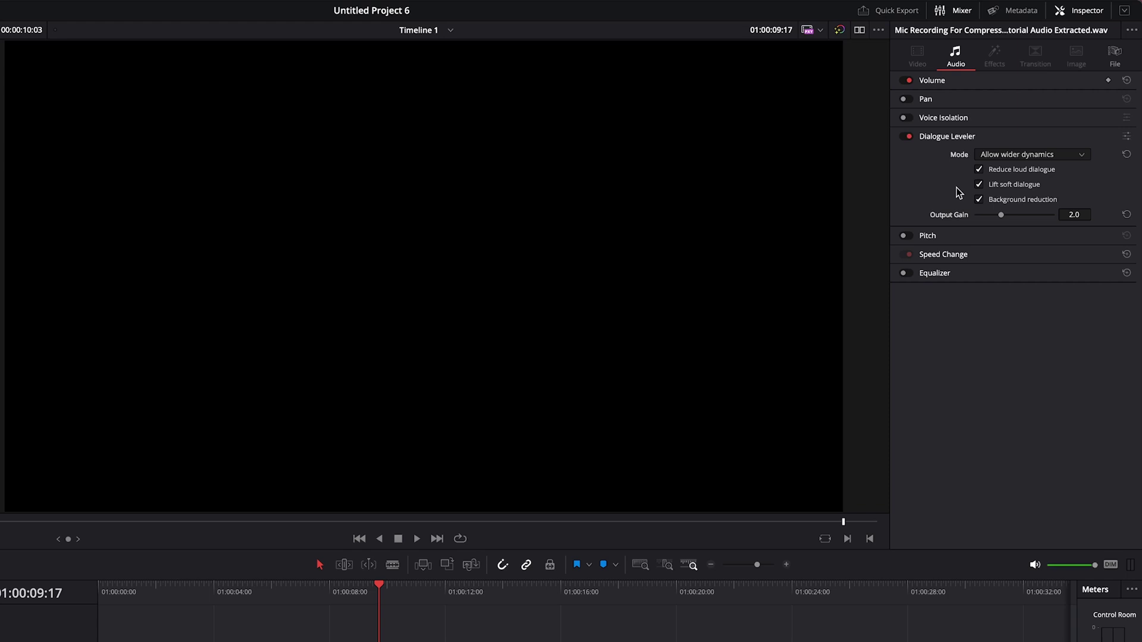
{"action": "left_click", "coordinate": [1006, 156]}
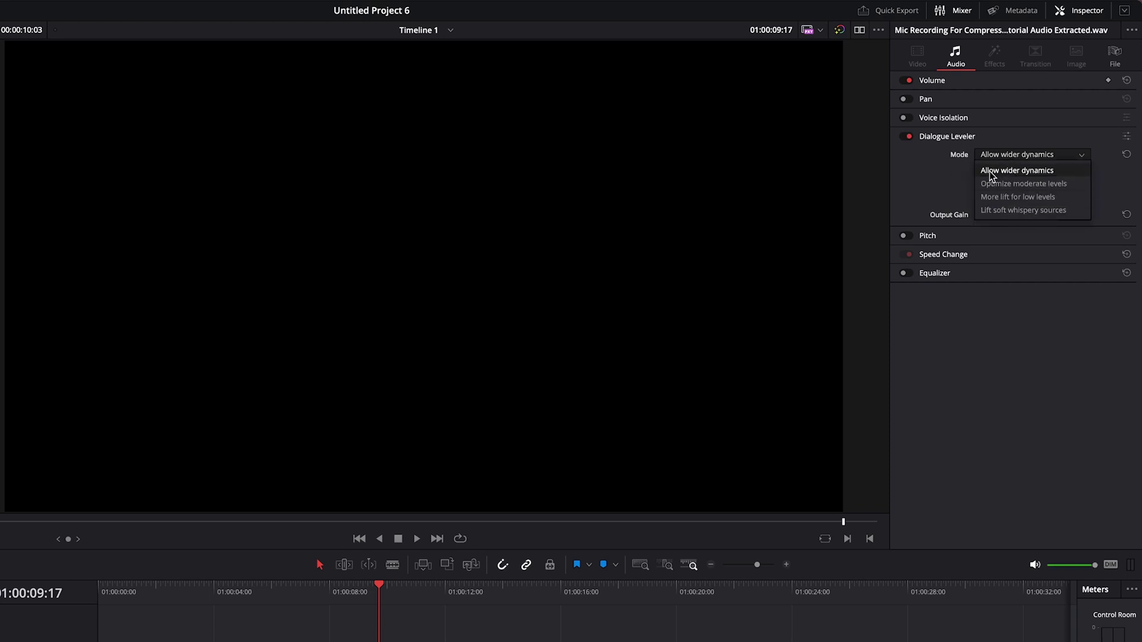
{"action": "left_click", "coordinate": [1054, 172]}
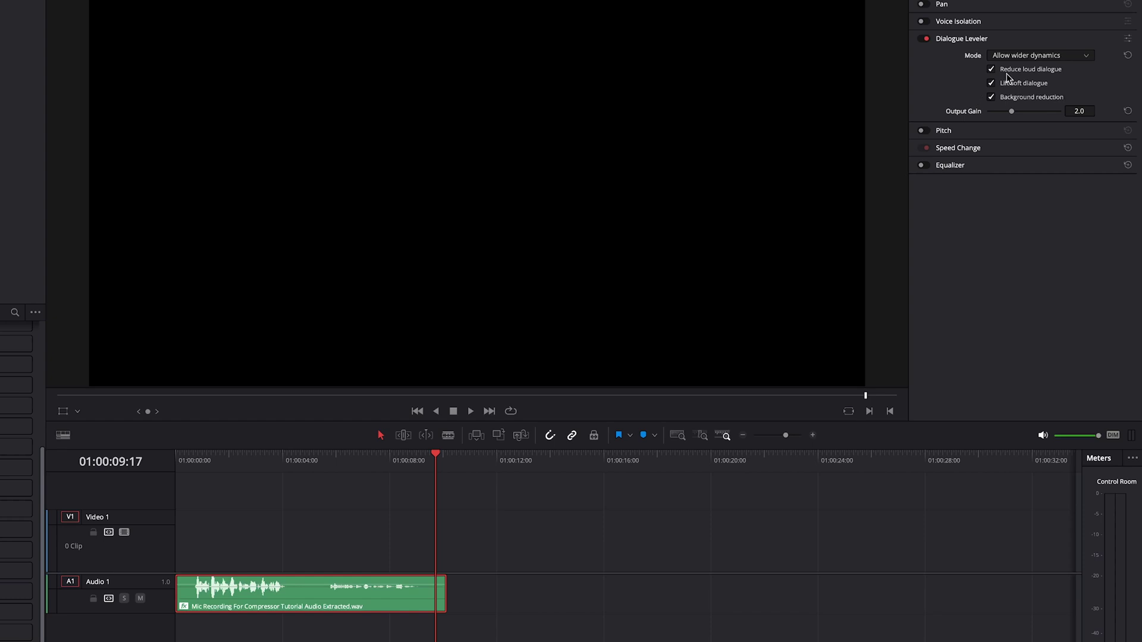
Set the Dialogue Leveler to Optimize moderate levels without background reduction, raise its output gain to 6.0, and play the clip from the start
{"action": "left_click", "coordinate": [1039, 56]}
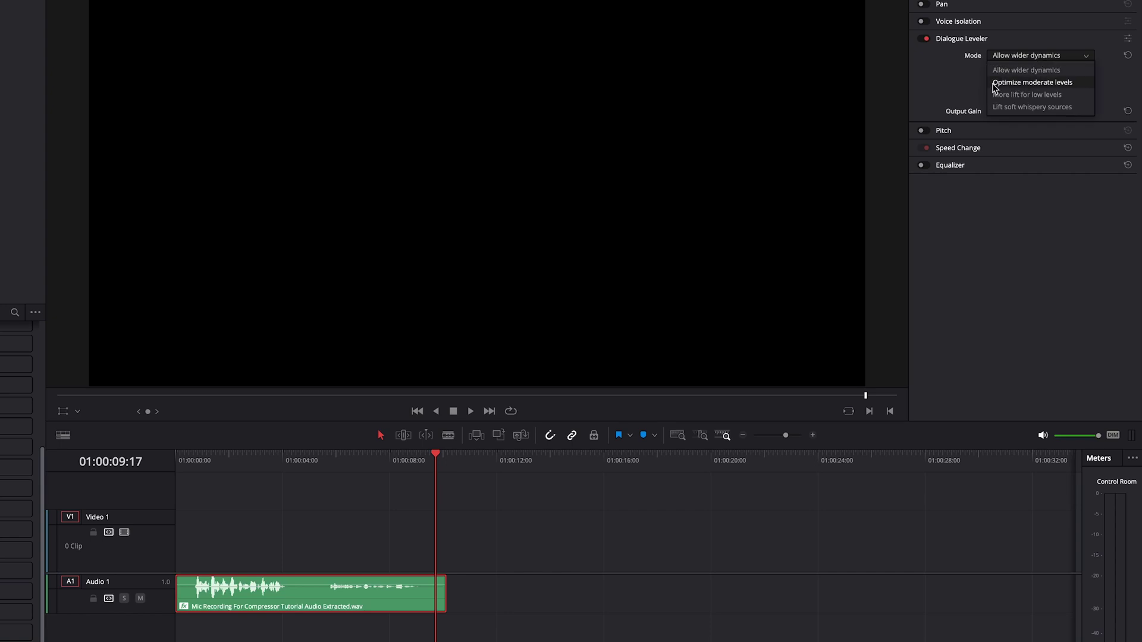
{"action": "left_click", "coordinate": [1067, 86]}
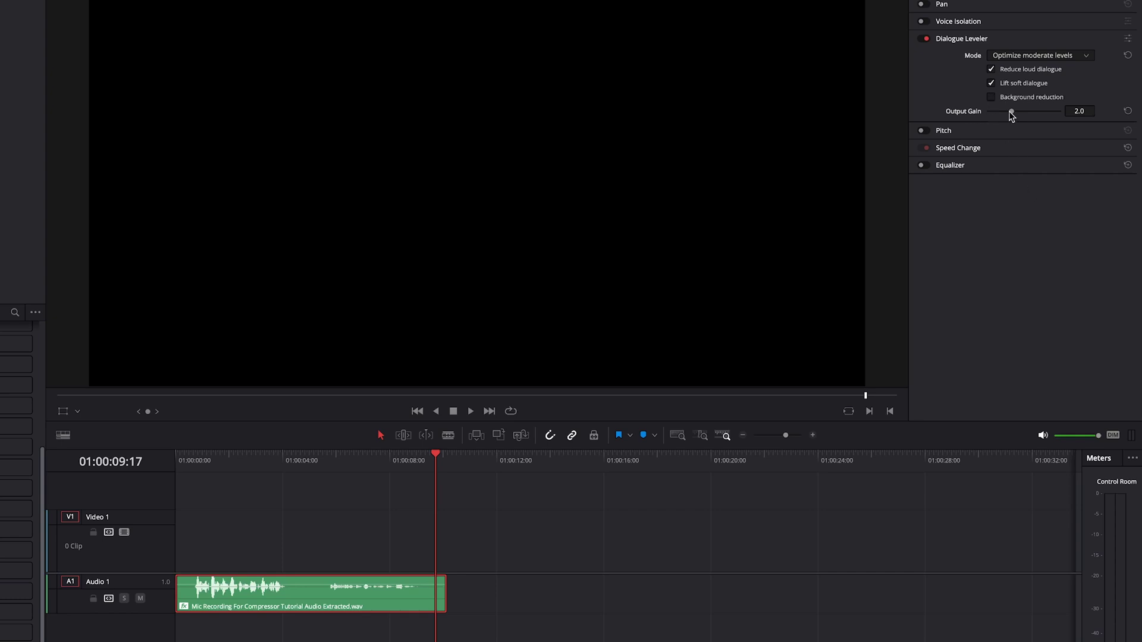
{"action": "left_click_drag", "start_coordinate": [1012, 111], "coordinate": [1071, 117]}
{"action": "left_click", "coordinate": [188, 462]}
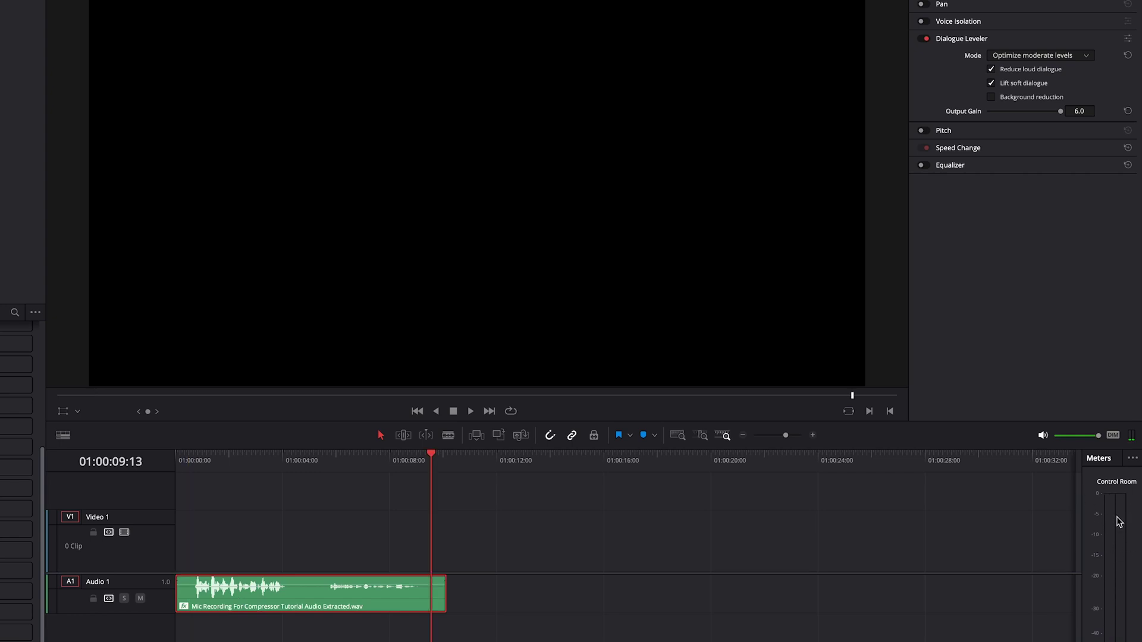
Check that the Meters panel is enabled in the workspace
{"action": "left_click", "coordinate": [166, 0]}
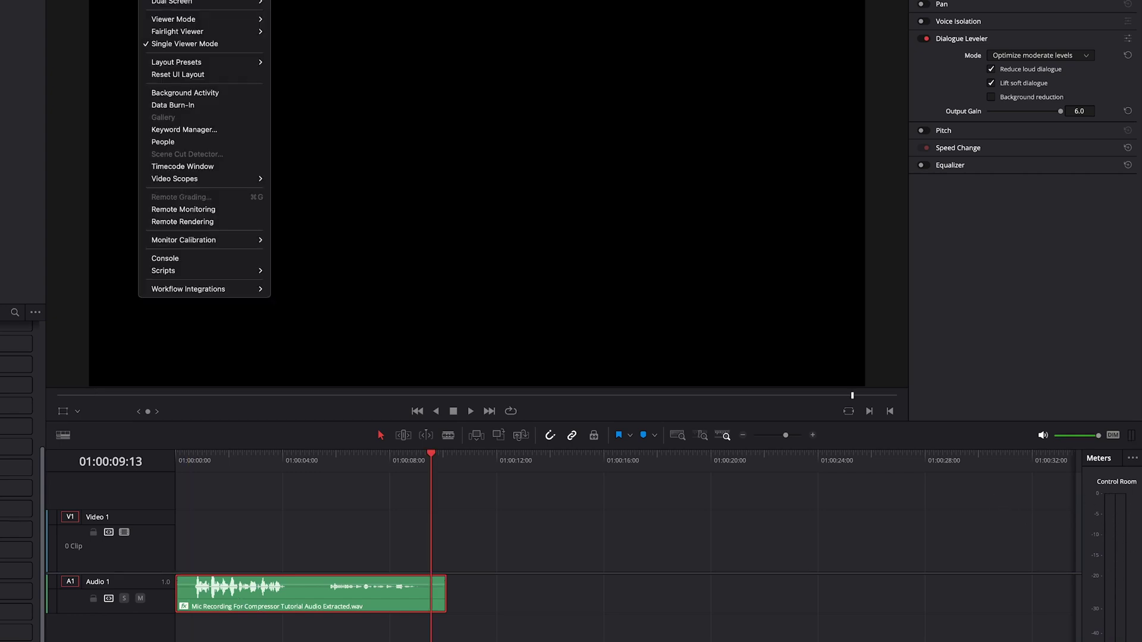
{"action": "mouse_move", "coordinate": [190, 0]}
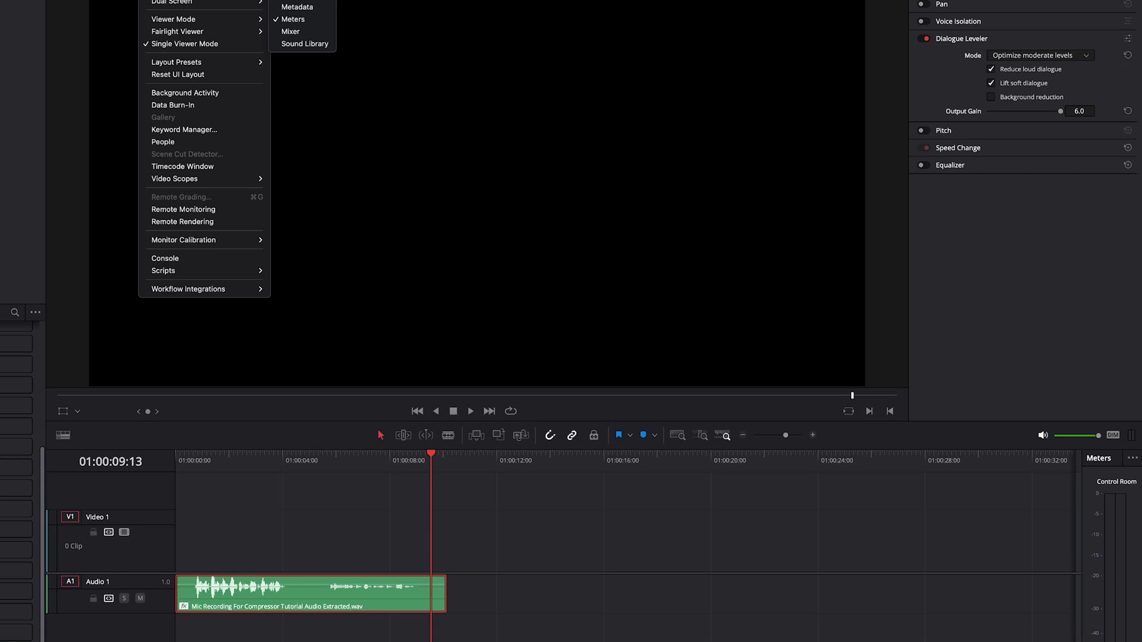
{"action": "left_click", "coordinate": [296, 24]}
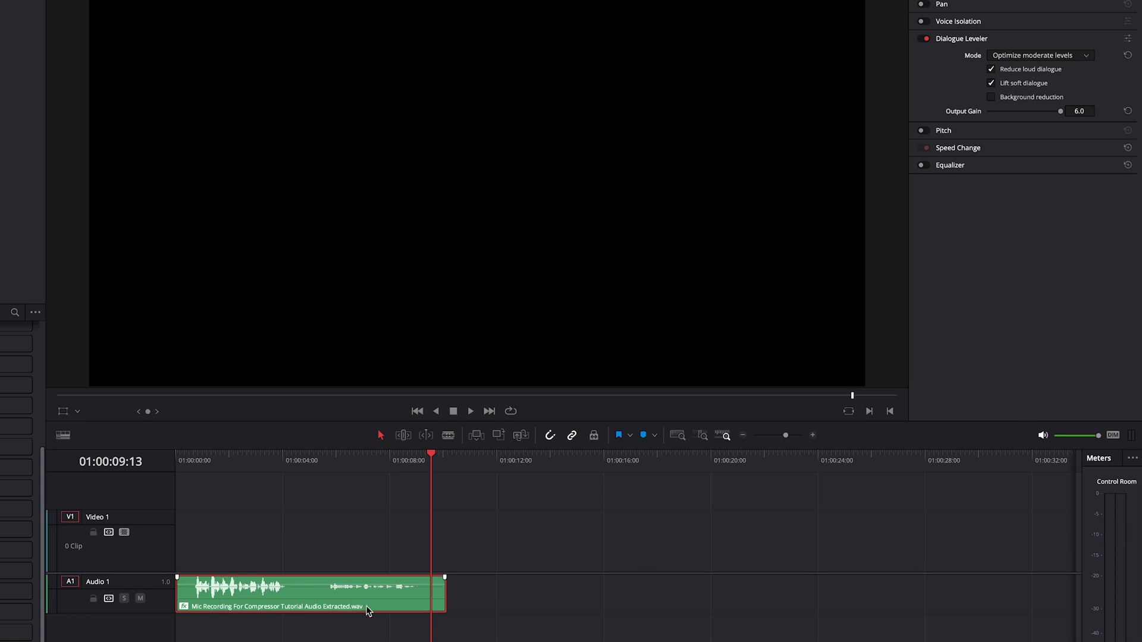
Play the loud opening and the soft second section of the leveled clip to compare their audio levels
{"action": "left_click", "coordinate": [198, 462]}
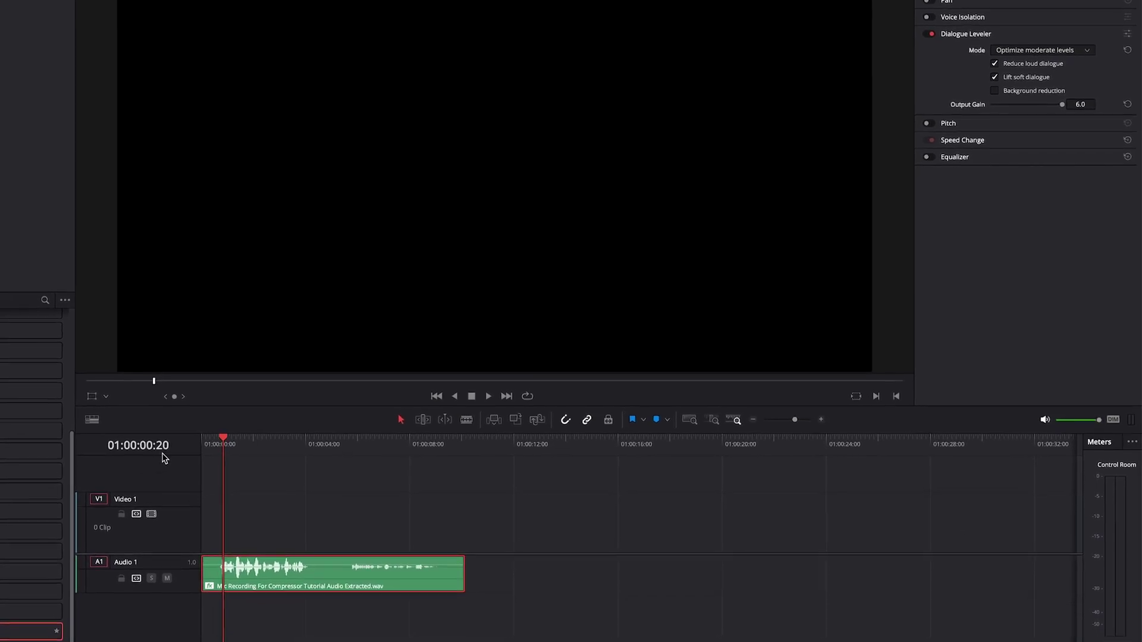
{"action": "left_click", "coordinate": [202, 461]}
{"action": "left_click_drag", "start_coordinate": [237, 437], "coordinate": [230, 441]}
{"action": "key", "text": "space"}
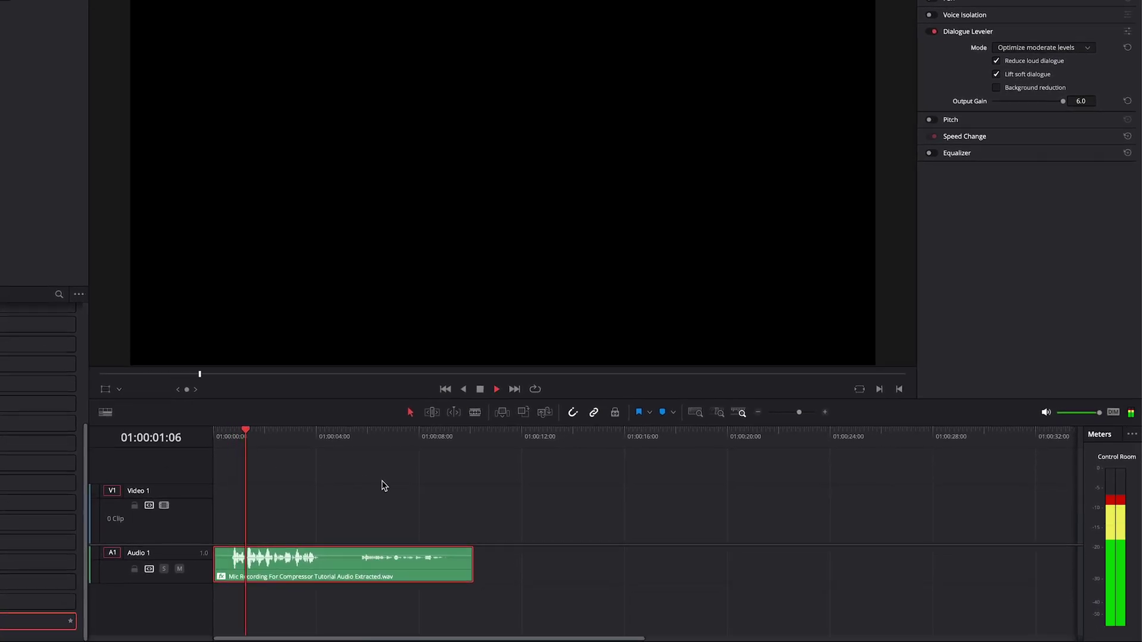
{"action": "key", "text": "space"}
{"action": "left_click", "coordinate": [349, 439]}
{"action": "key", "text": "space"}
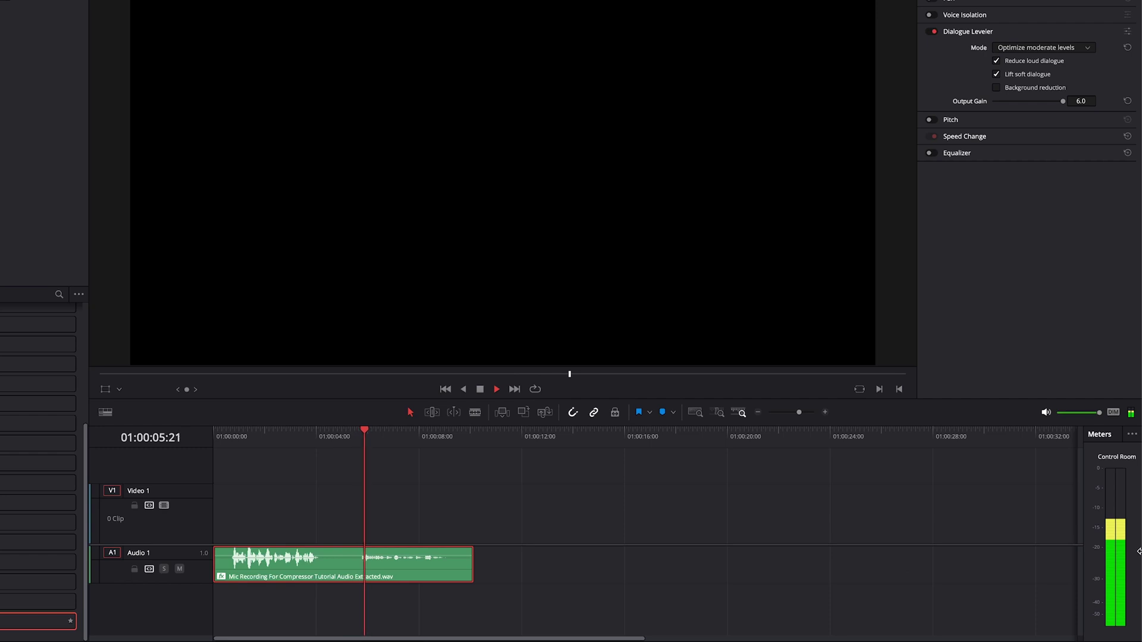
{"action": "key", "text": "space"}
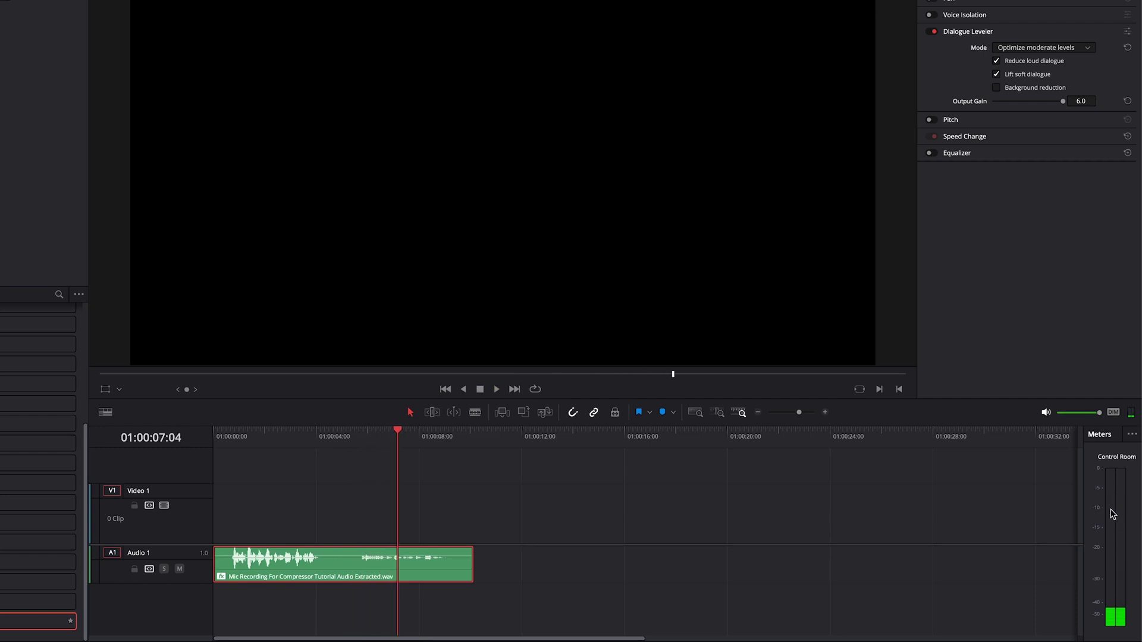
Turn off the Dialogue Leveler and play the loud and soft sections again to compare their unprocessed levels
{"action": "left_click", "coordinate": [932, 34]}
{"action": "left_click", "coordinate": [228, 440]}
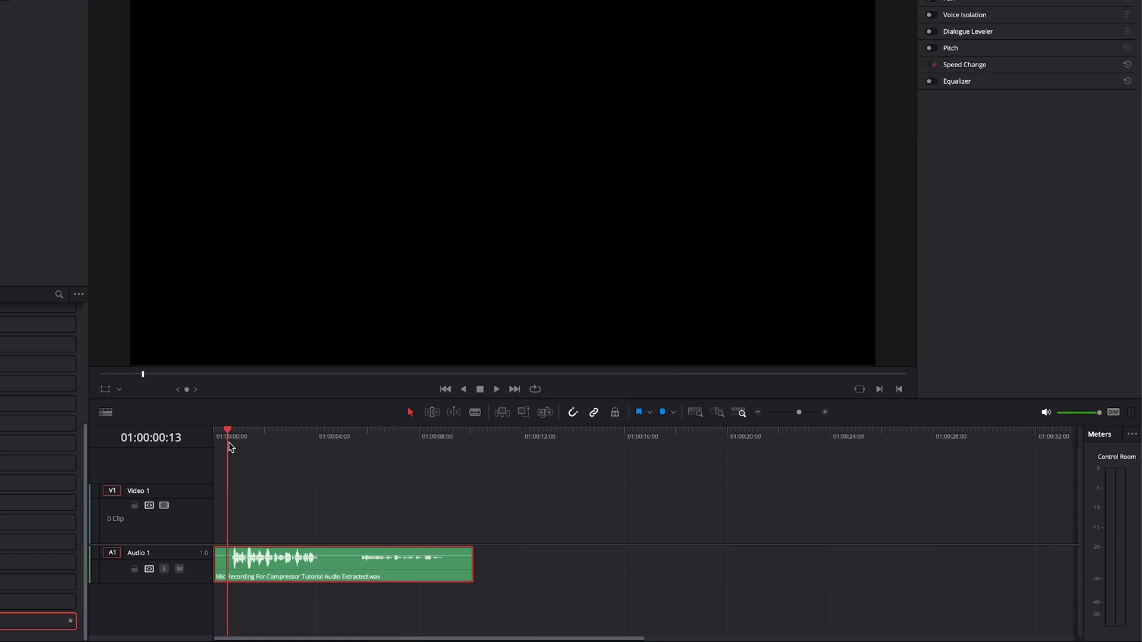
{"action": "key", "text": "space"}
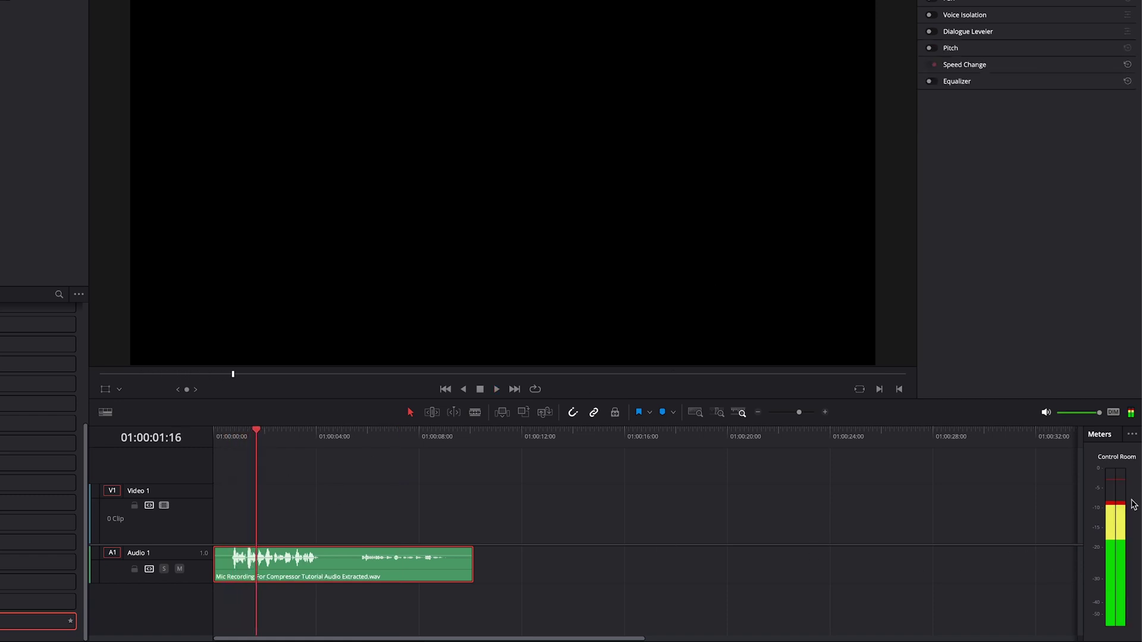
{"action": "left_click", "coordinate": [357, 439]}
{"action": "key", "text": "space"}
{"action": "key", "text": "space"}
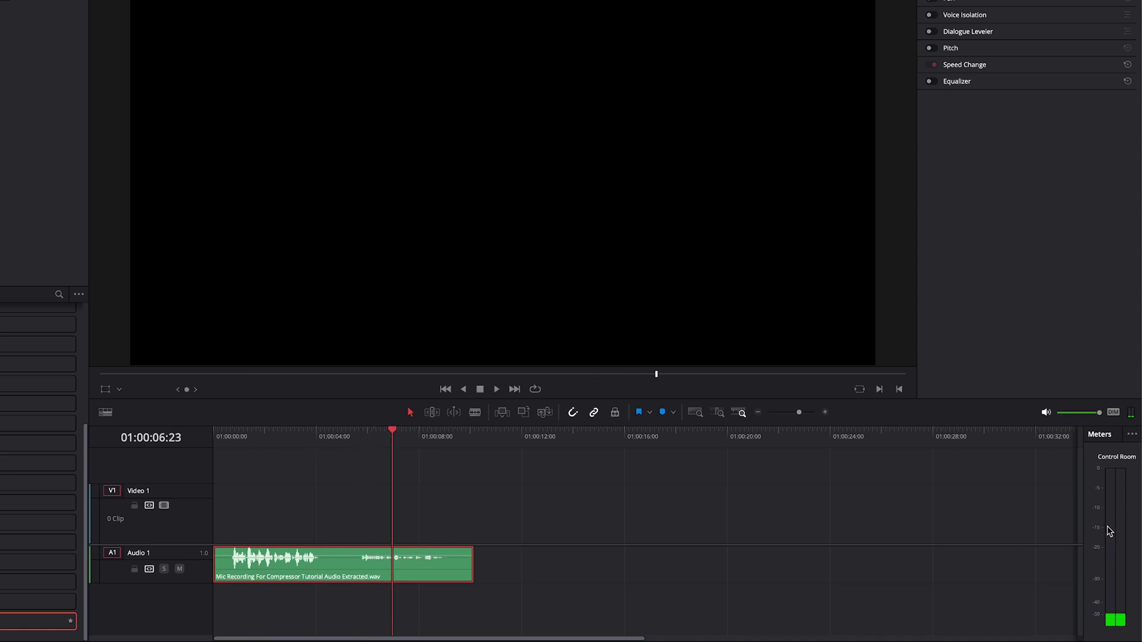
Re-enable the Dialogue Leveler in More lift for low levels mode without background reduction, at 6.0 output gain, and play the clip
{"action": "left_click", "coordinate": [932, 31]}
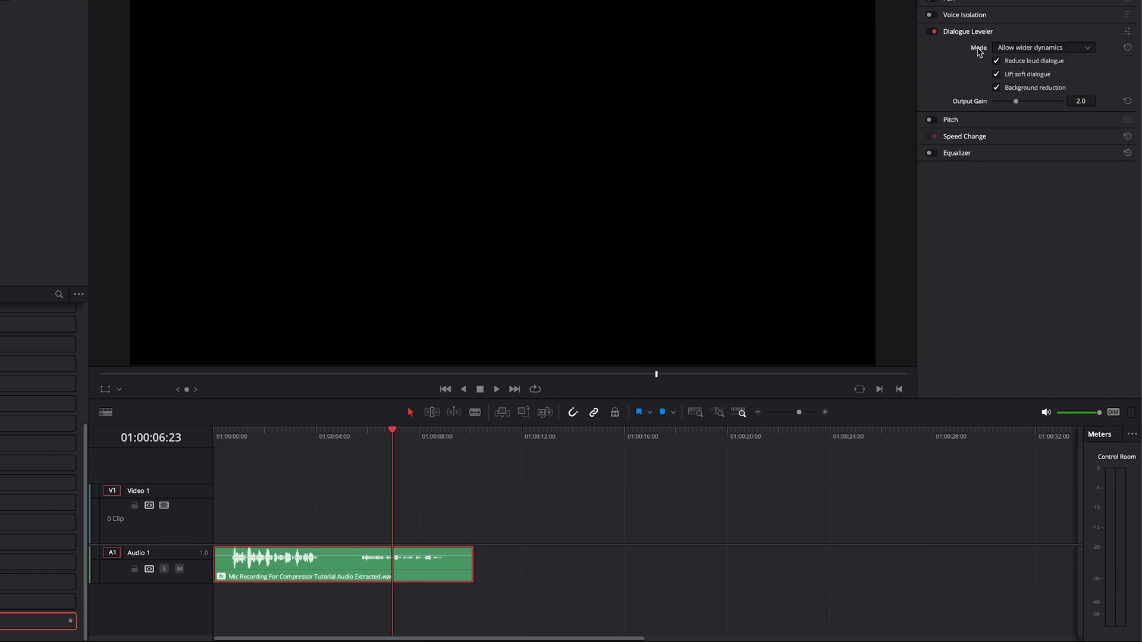
{"action": "left_click", "coordinate": [1020, 52]}
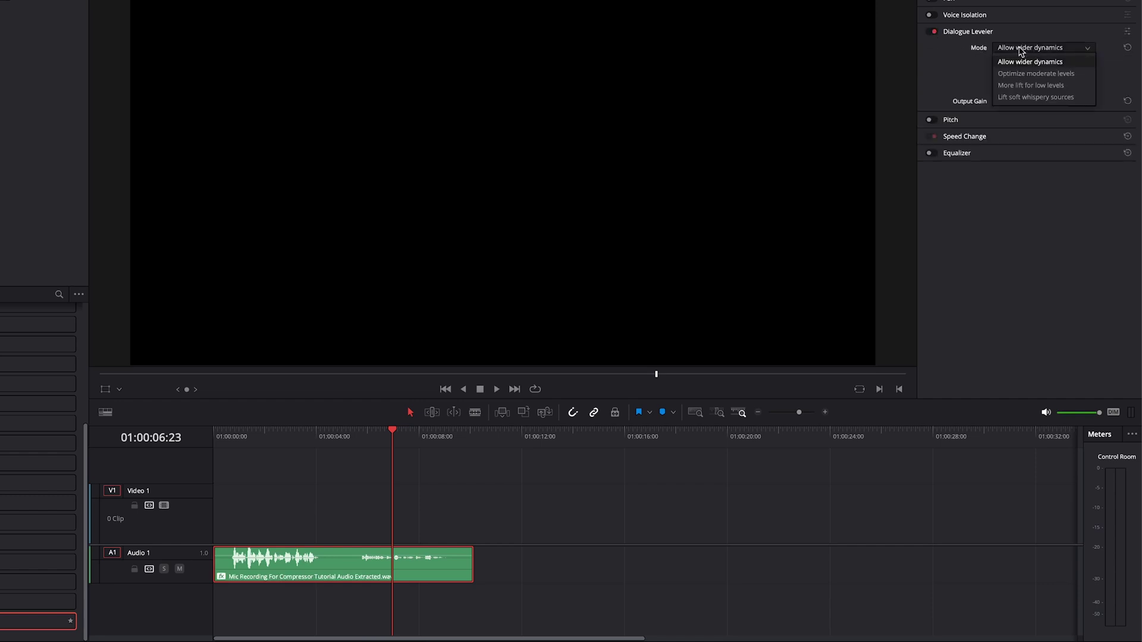
{"action": "left_click", "coordinate": [1022, 86]}
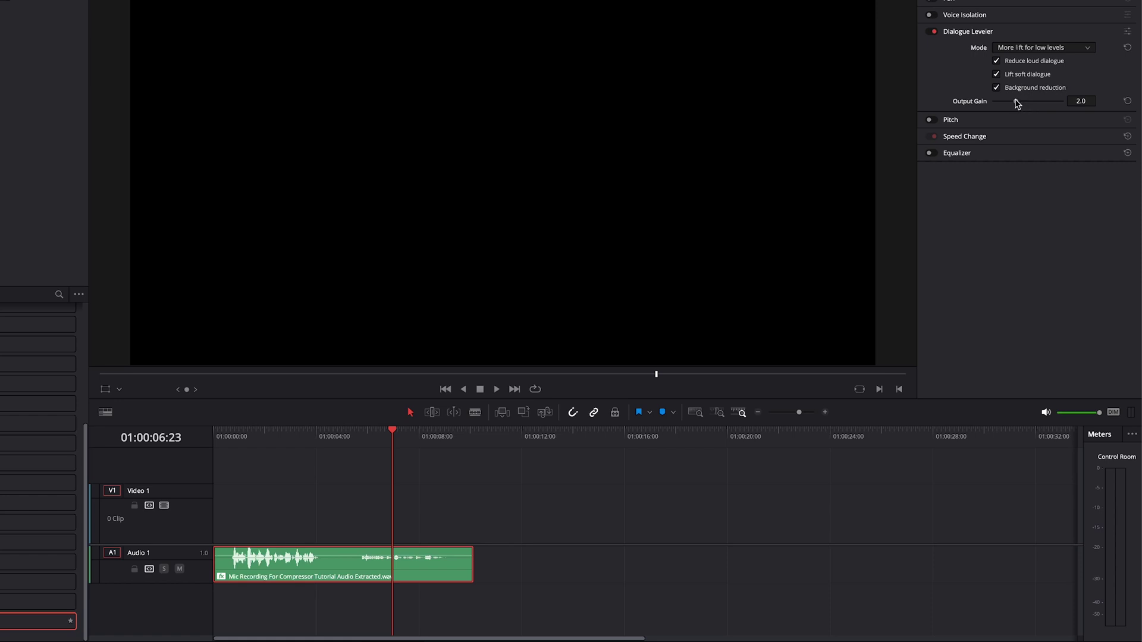
{"action": "left_click", "coordinate": [229, 443]}
{"action": "key", "text": "space"}
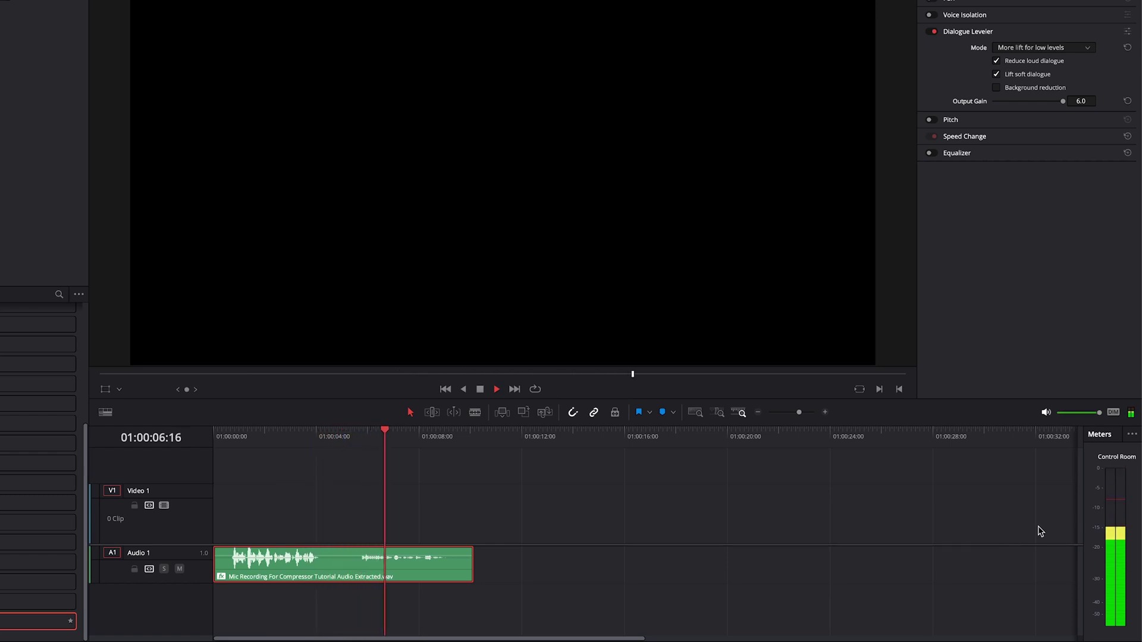
{"action": "key", "text": "space"}
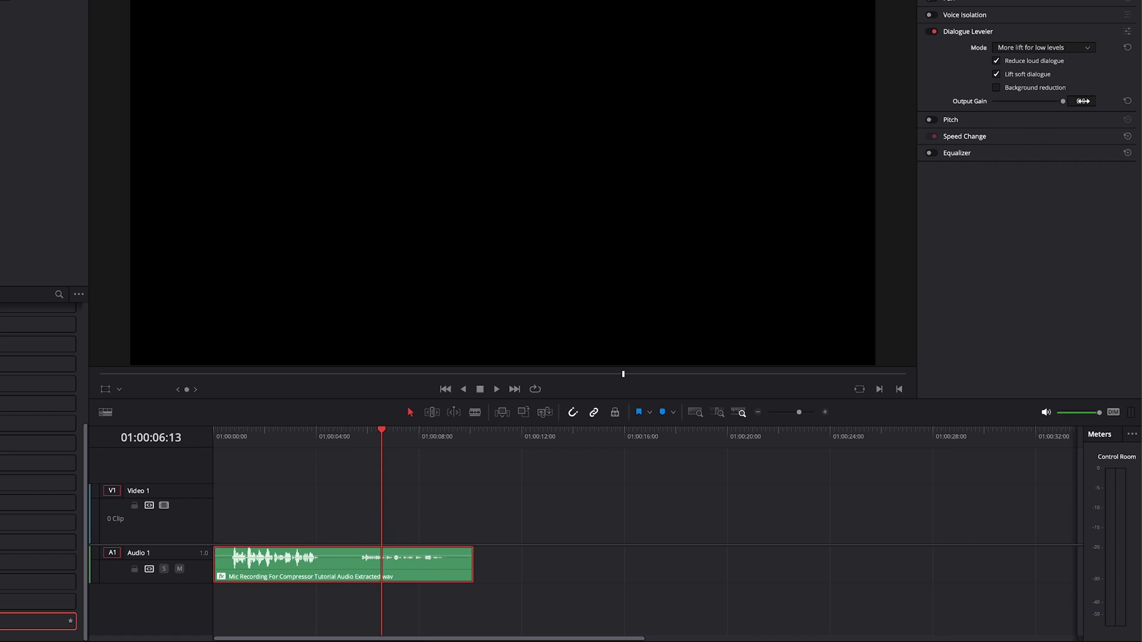
Lower the Dialogue Leveler's output gain to 2.0 and play the clip's loud and soft sections
{"action": "left_click_drag", "start_coordinate": [1063, 102], "coordinate": [1015, 103]}
{"action": "left_click_drag", "start_coordinate": [1010, 104], "coordinate": [1016, 104]}
{"action": "left_click", "coordinate": [232, 437]}
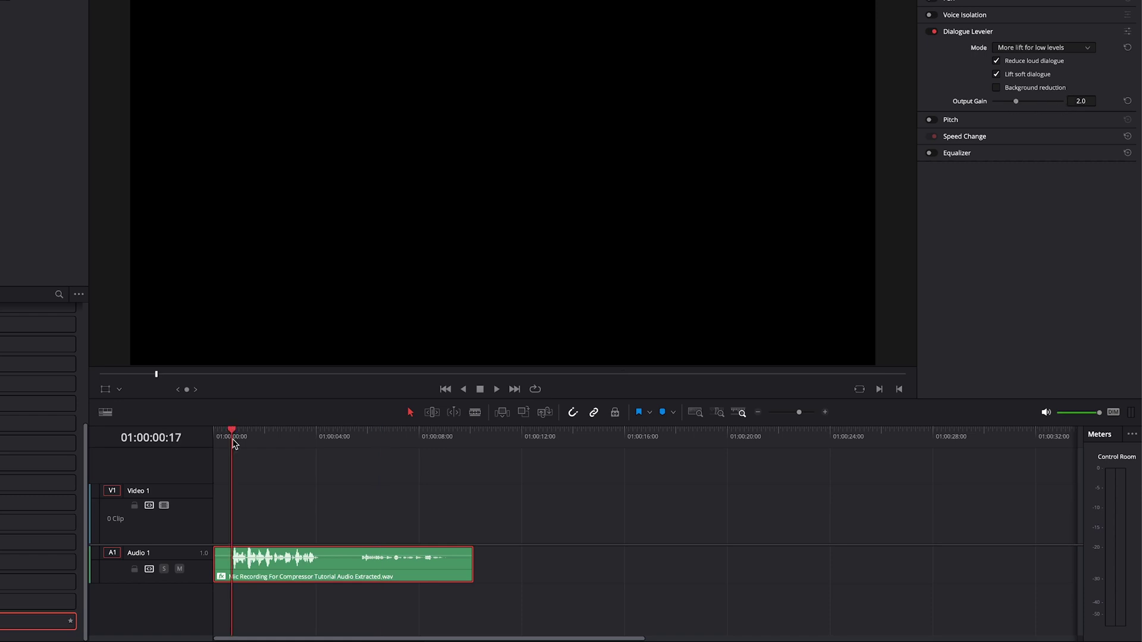
{"action": "key", "text": "space"}
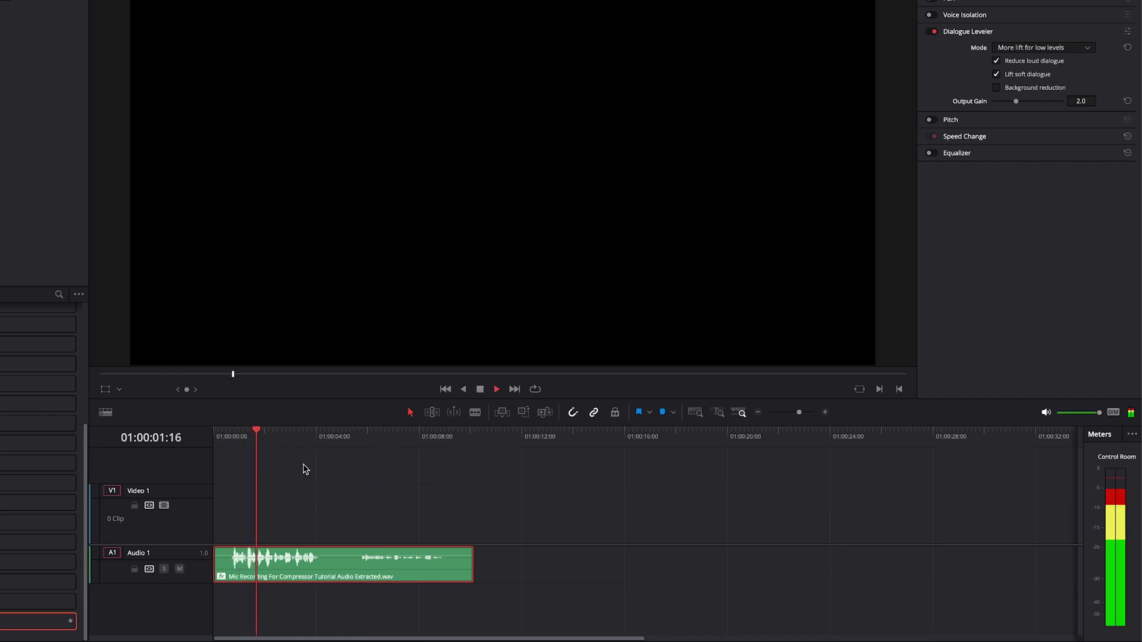
{"action": "key", "text": "space"}
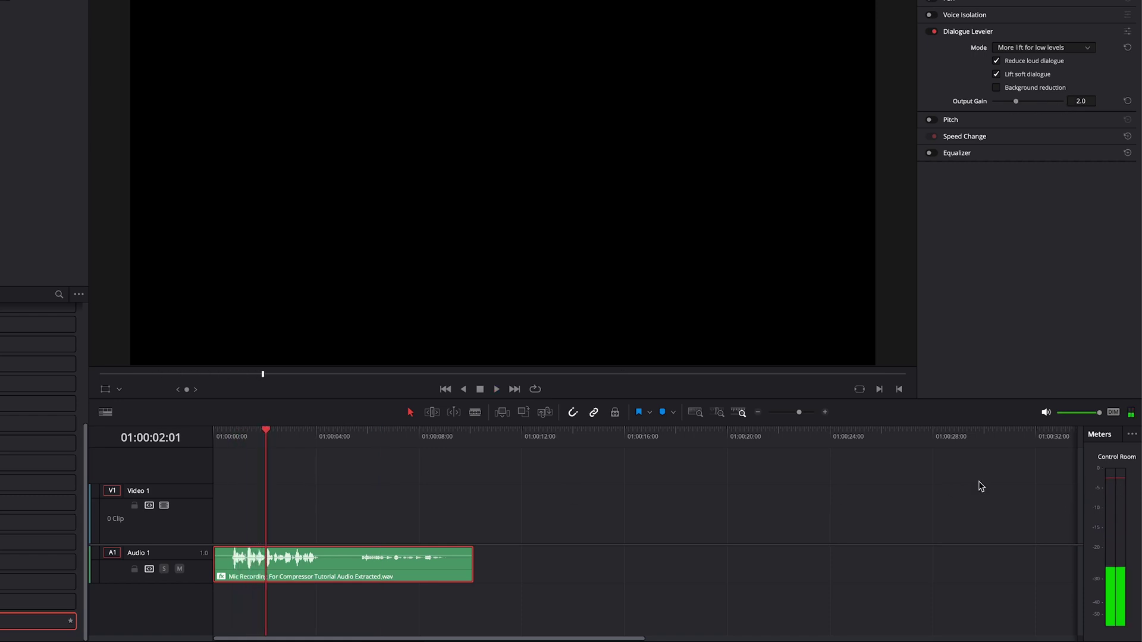
{"action": "left_click", "coordinate": [344, 433]}
{"action": "key", "text": "space"}
{"action": "key", "text": "space"}
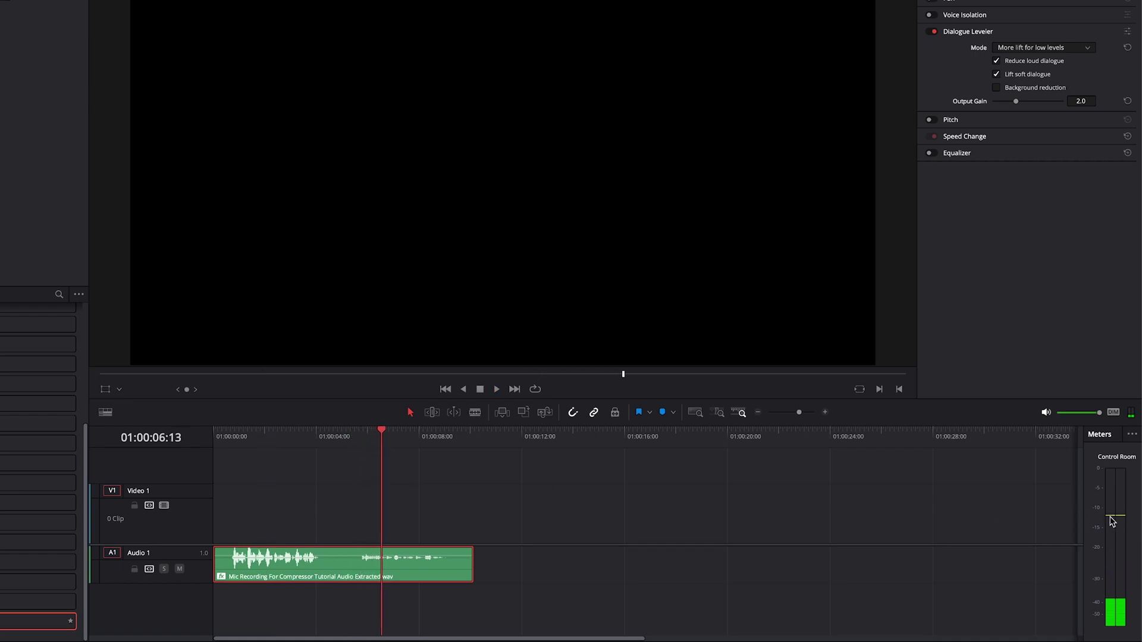
Try the Dialogue Leveler in Optimize moderate levels mode with 6.0 output gain, and turn the leveler off
{"action": "left_click", "coordinate": [1018, 48]}
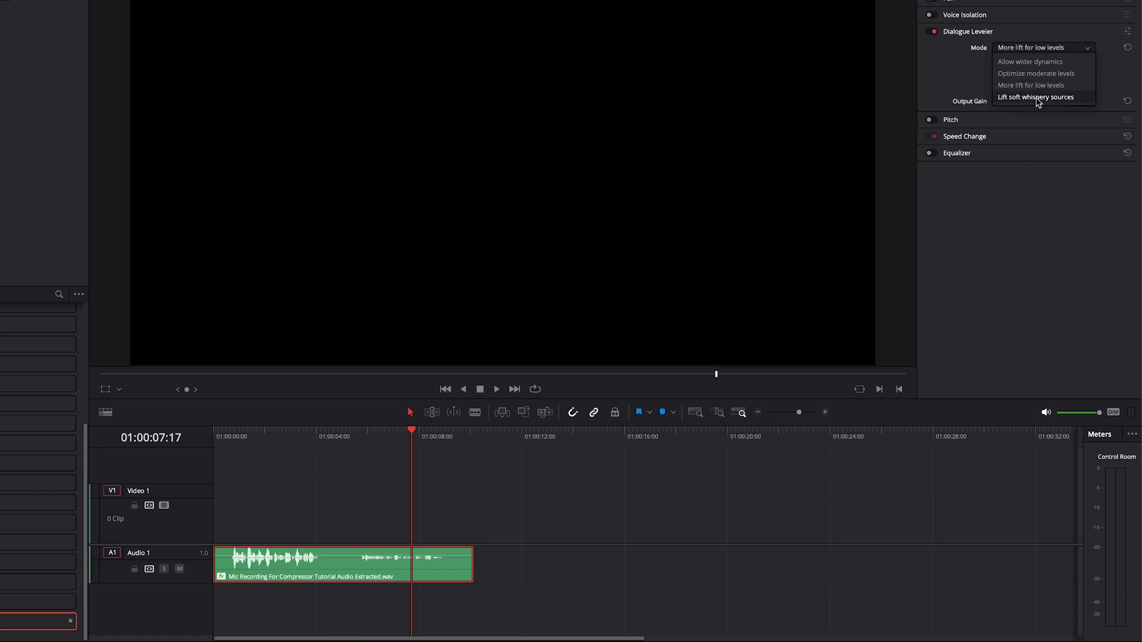
{"action": "left_click", "coordinate": [1015, 74]}
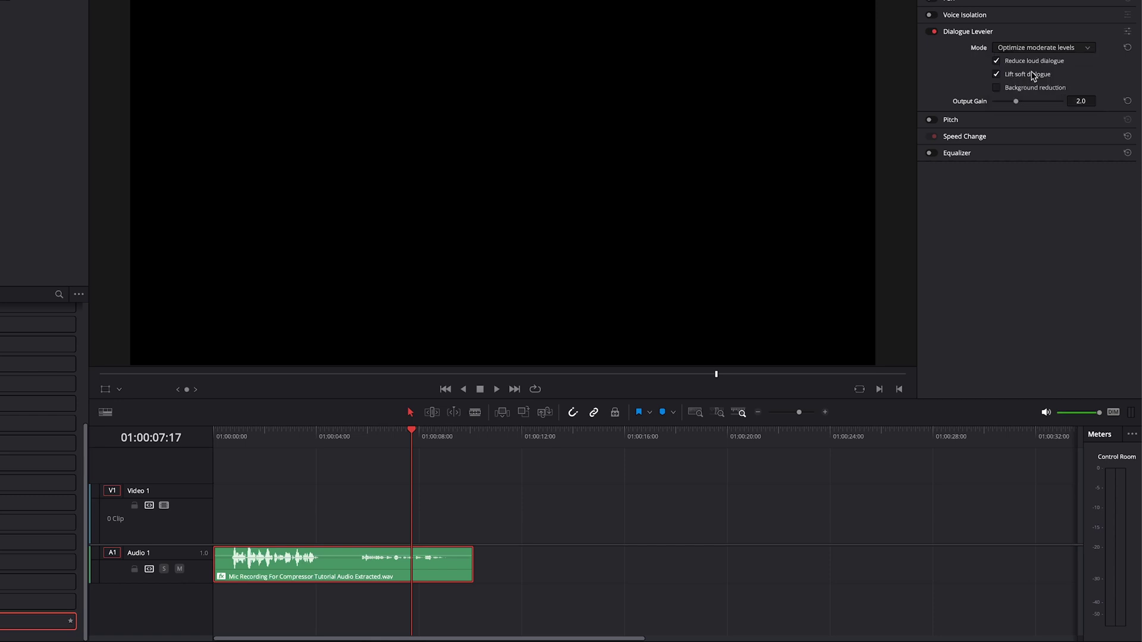
{"action": "left_click_drag", "start_coordinate": [1016, 102], "coordinate": [1078, 103]}
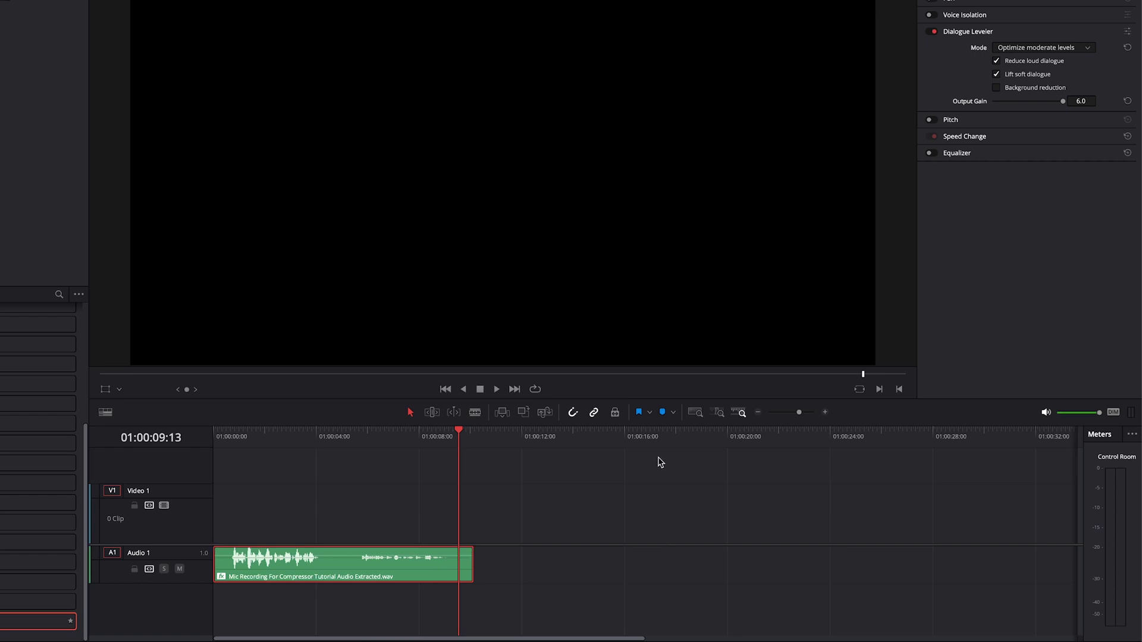
{"action": "left_click", "coordinate": [934, 32]}
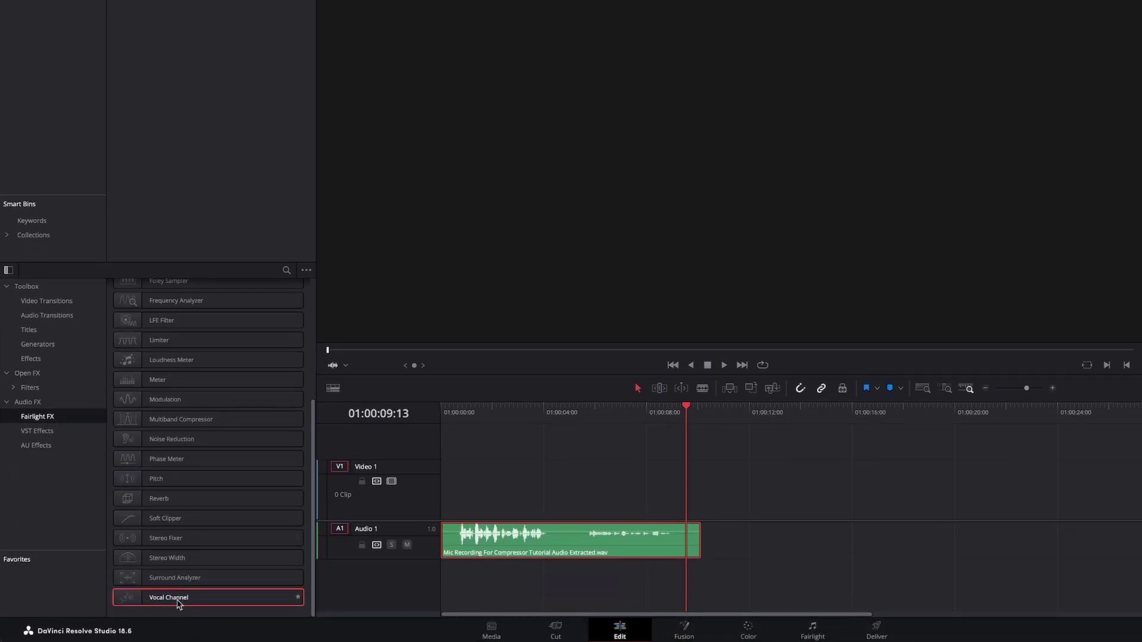
Add the Vocal Channel effect to the audio clip and enable its compressor with a ratio of 7.0
{"action": "left_click_drag", "start_coordinate": [182, 603], "coordinate": [572, 543]}
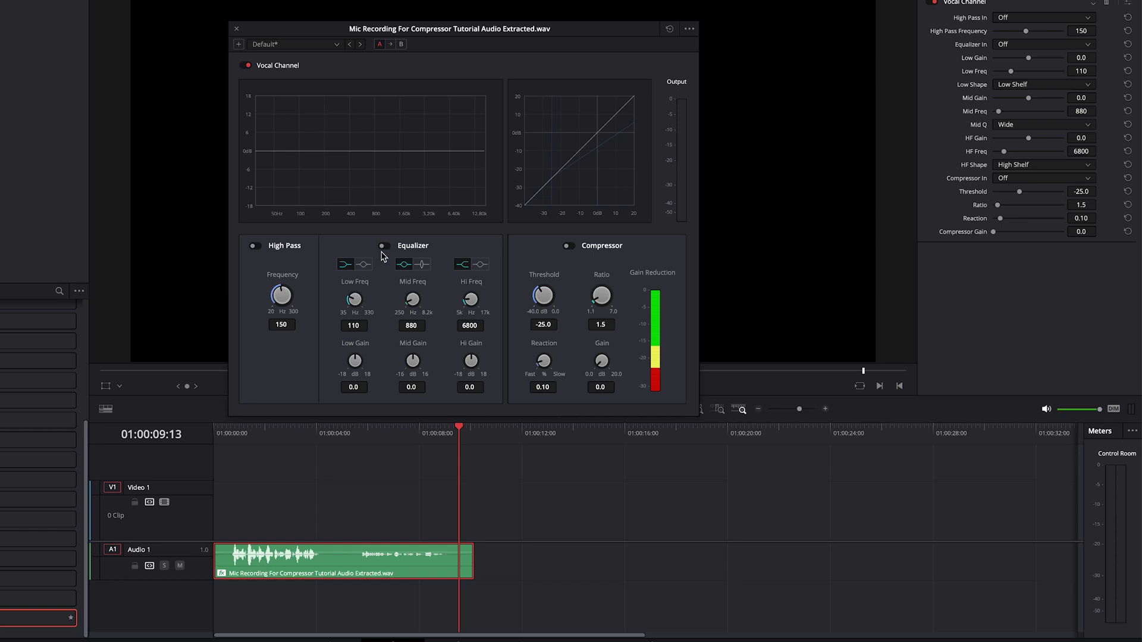
{"action": "left_click", "coordinate": [569, 246]}
{"action": "left_click_drag", "start_coordinate": [597, 301], "coordinate": [805, 168]}
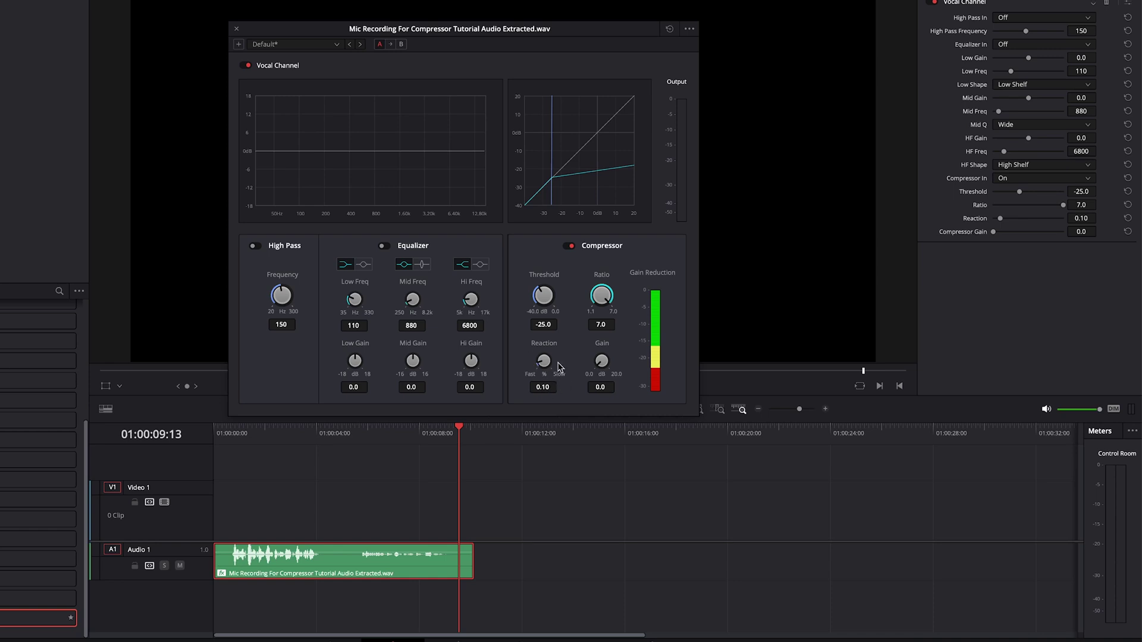
Set the Vocal Channel compressor's ratio to 3.0 and play the clip's loud and quiet sections
{"action": "mouse_move", "coordinate": [600, 290]}
{"action": "left_mouse_down"}
{"action": "mouse_move", "coordinate": [568, 335]}
{"action": "mouse_move", "coordinate": [487, 401]}
{"action": "mouse_move", "coordinate": [481, 382]}
{"action": "mouse_move", "coordinate": [593, 287]}
{"action": "mouse_move", "coordinate": [593, 297]}
{"action": "left_mouse_up"}
{"action": "double_click", "coordinate": [593, 297]}
{"action": "left_click", "coordinate": [229, 434]}
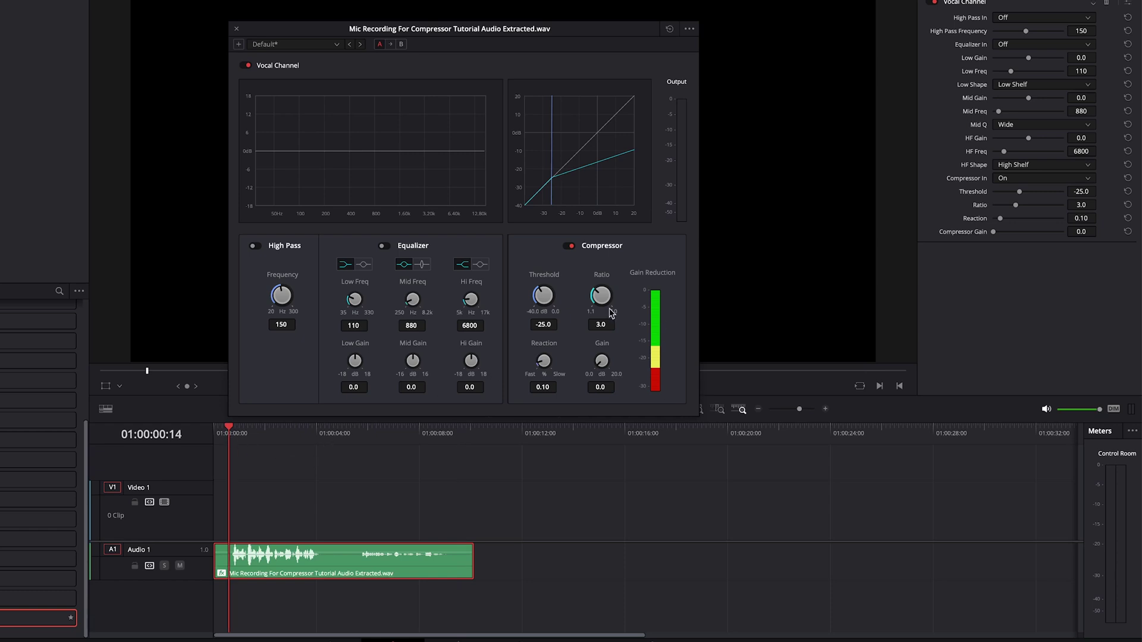
{"action": "key", "text": "space"}
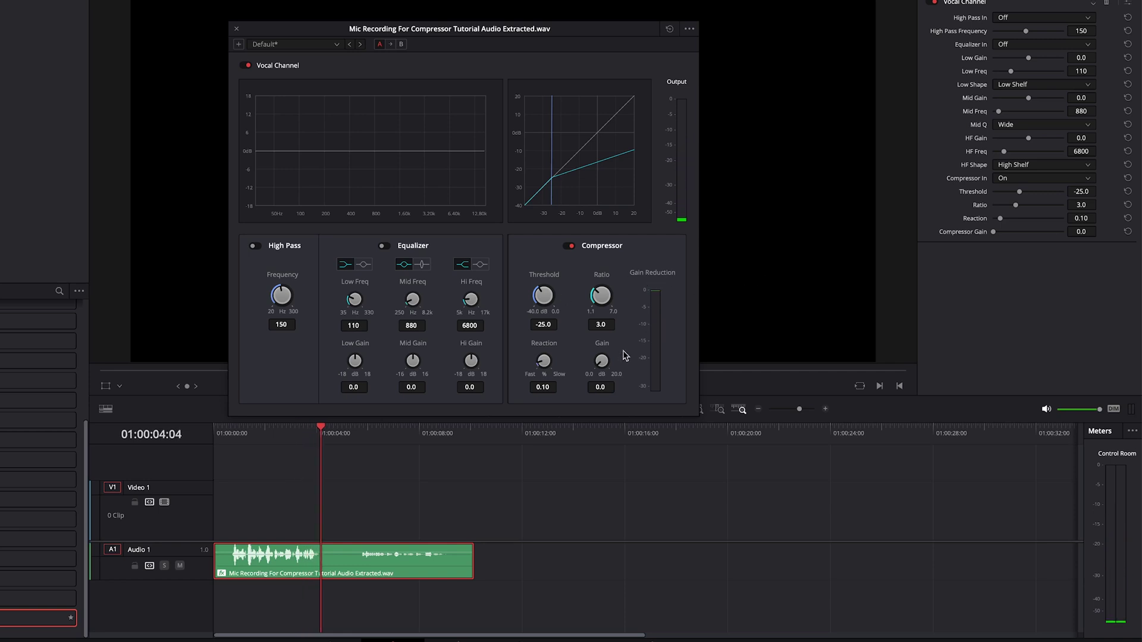
{"action": "left_click", "coordinate": [234, 436]}
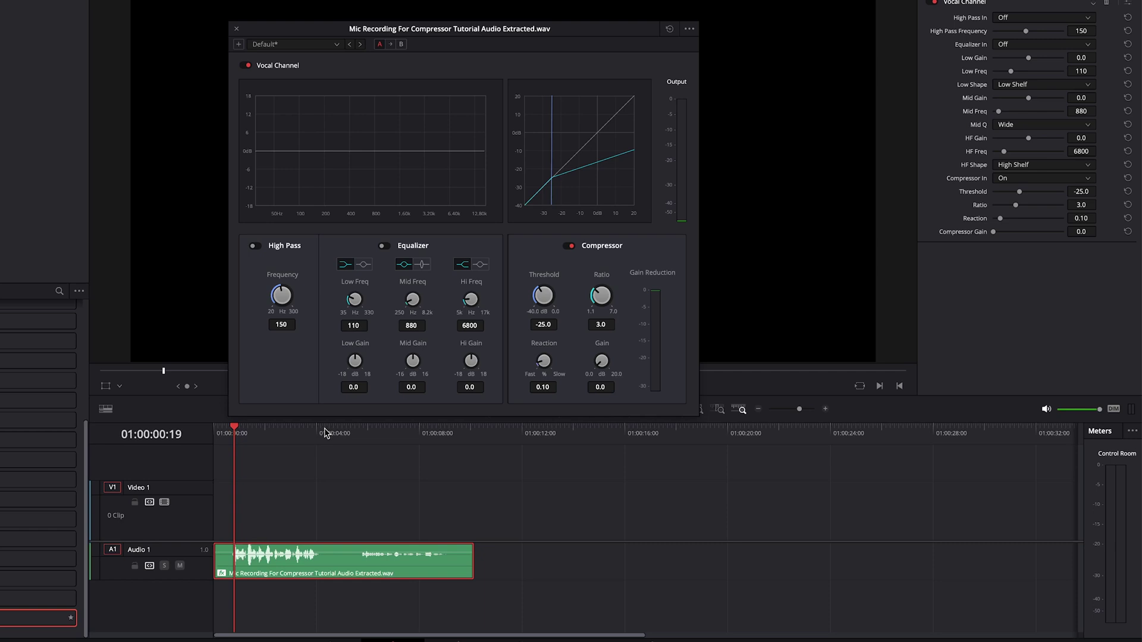
{"action": "left_click", "coordinate": [357, 437]}
{"action": "key", "text": "space"}
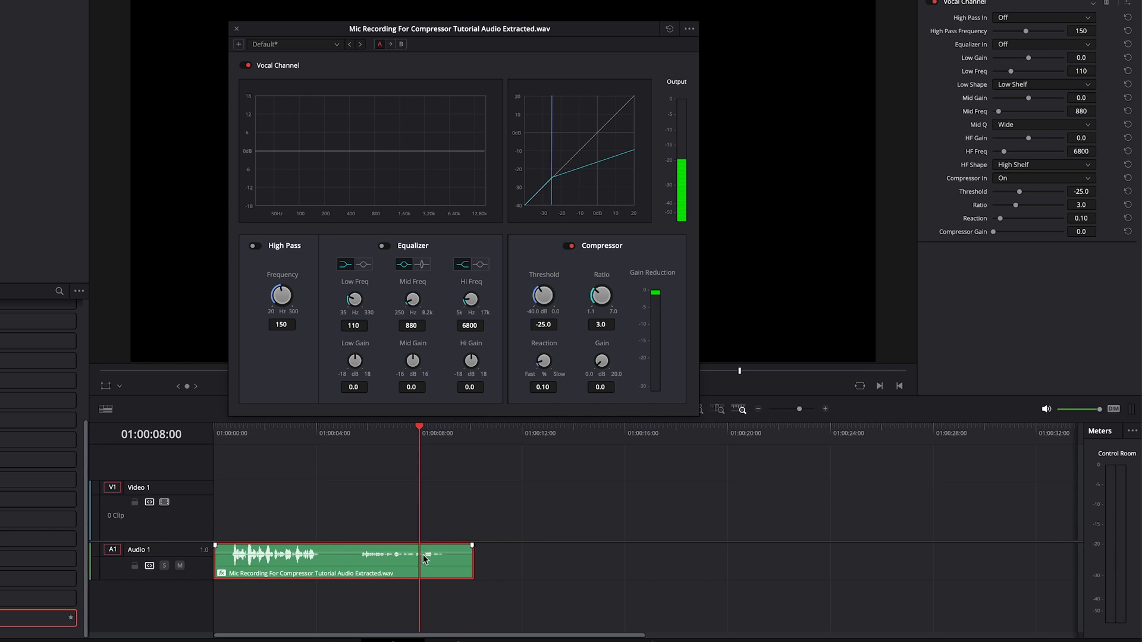
Try the compressor's threshold at 0.0 and play the clip's loud and quiet sections
{"action": "left_click", "coordinate": [231, 438]}
{"action": "left_click_drag", "start_coordinate": [543, 295], "coordinate": [670, 244]}
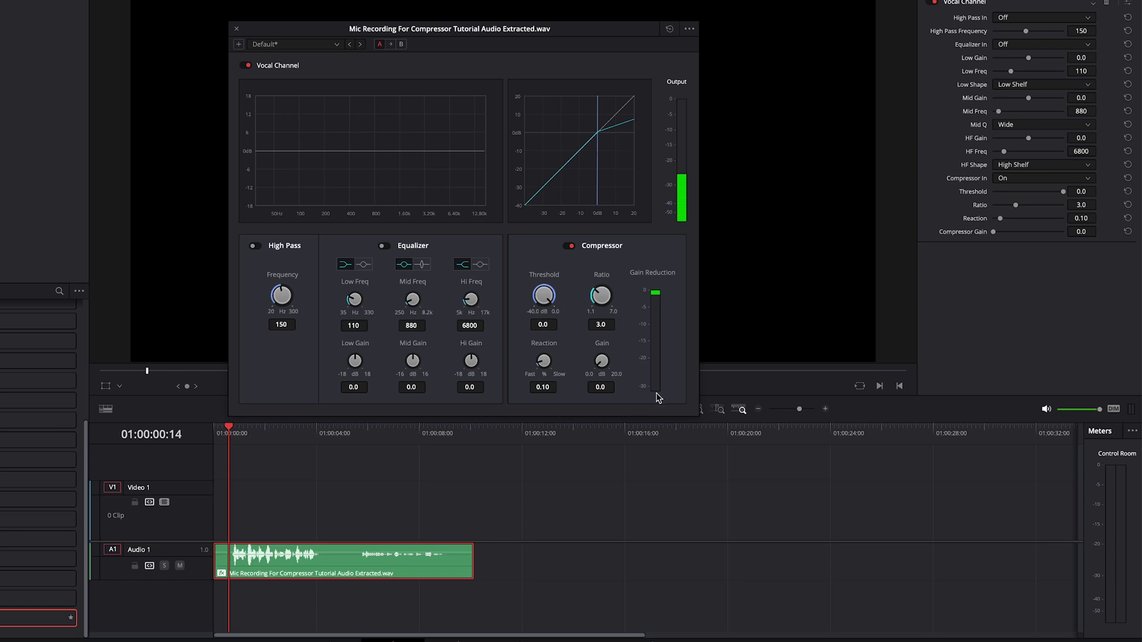
{"action": "key", "text": "space"}
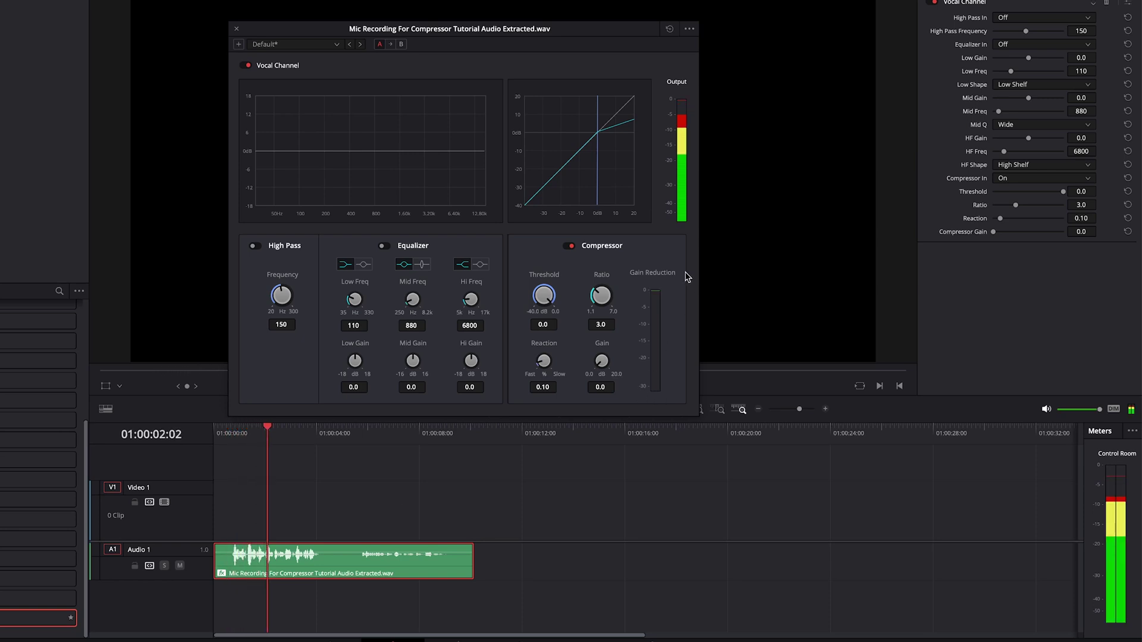
{"action": "left_click", "coordinate": [364, 436]}
{"action": "key", "text": "space"}
{"action": "key", "text": "space"}
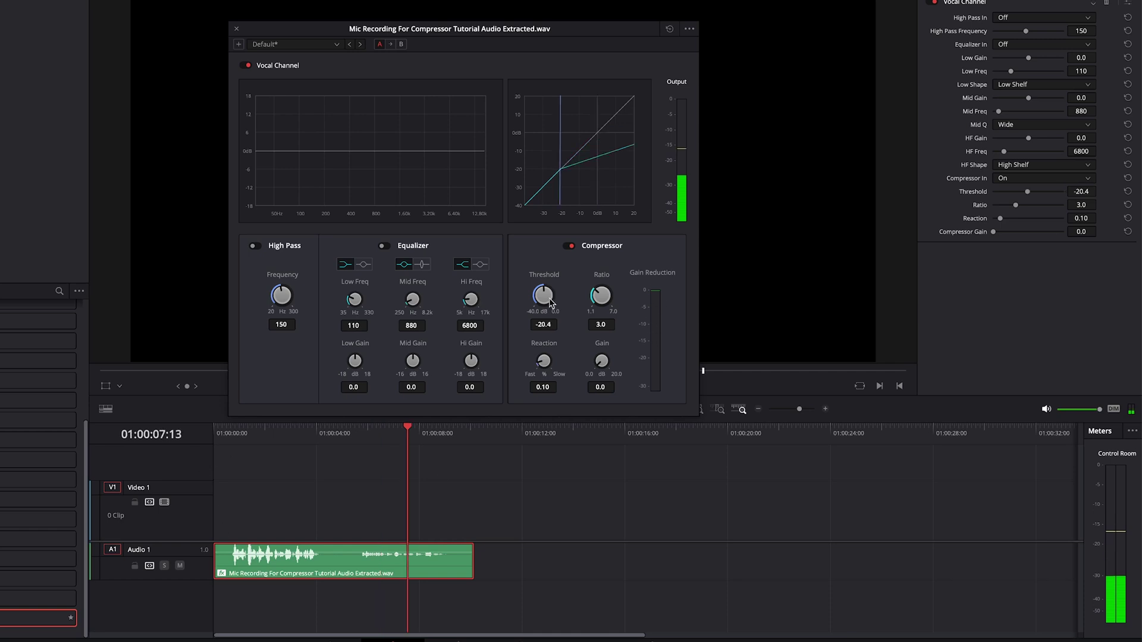
Try the compressor's threshold at -40.0, settle on -30.7 with a gain of 9.9, and play the clip from its start
{"action": "left_click_drag", "start_coordinate": [547, 298], "coordinate": [432, 293]}
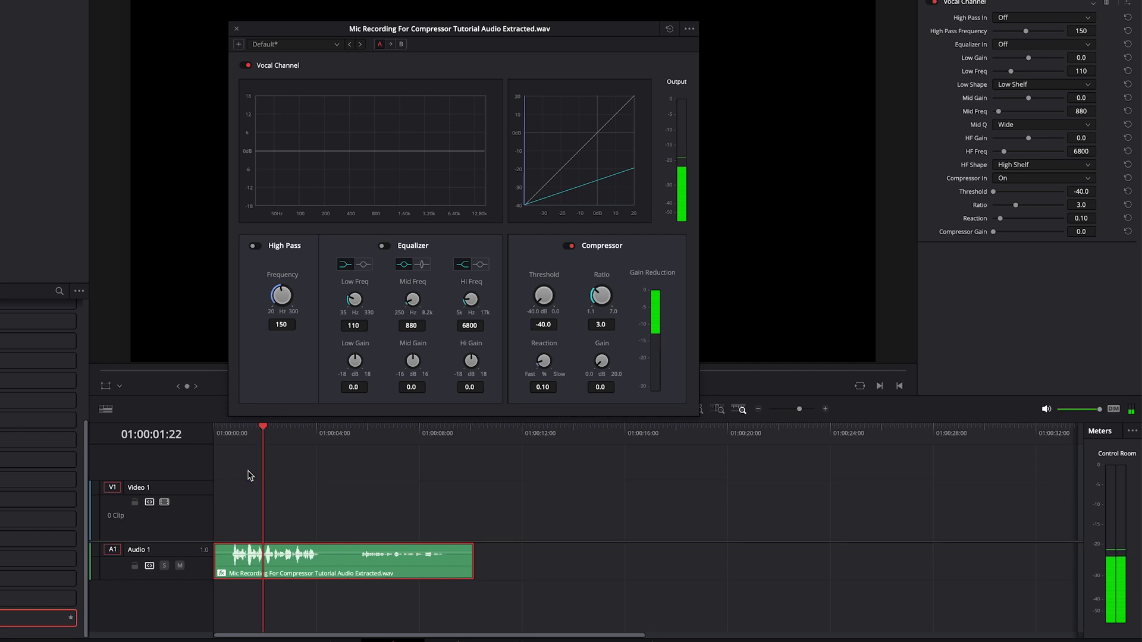
{"action": "key", "text": "space"}
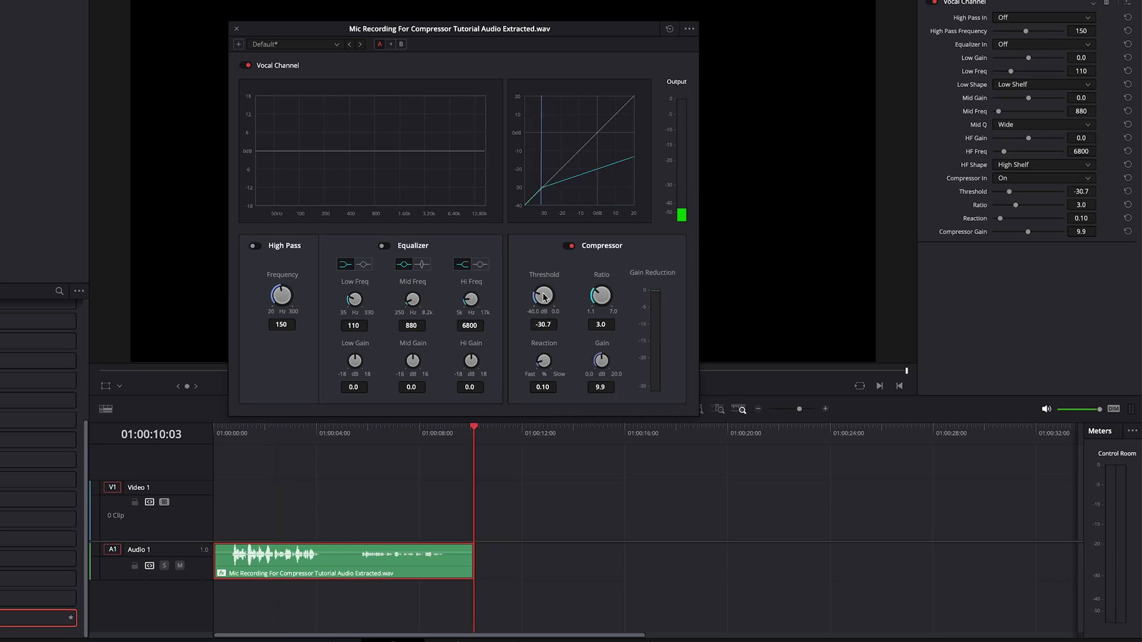
{"action": "left_click", "coordinate": [231, 442]}
{"action": "key", "text": "space"}
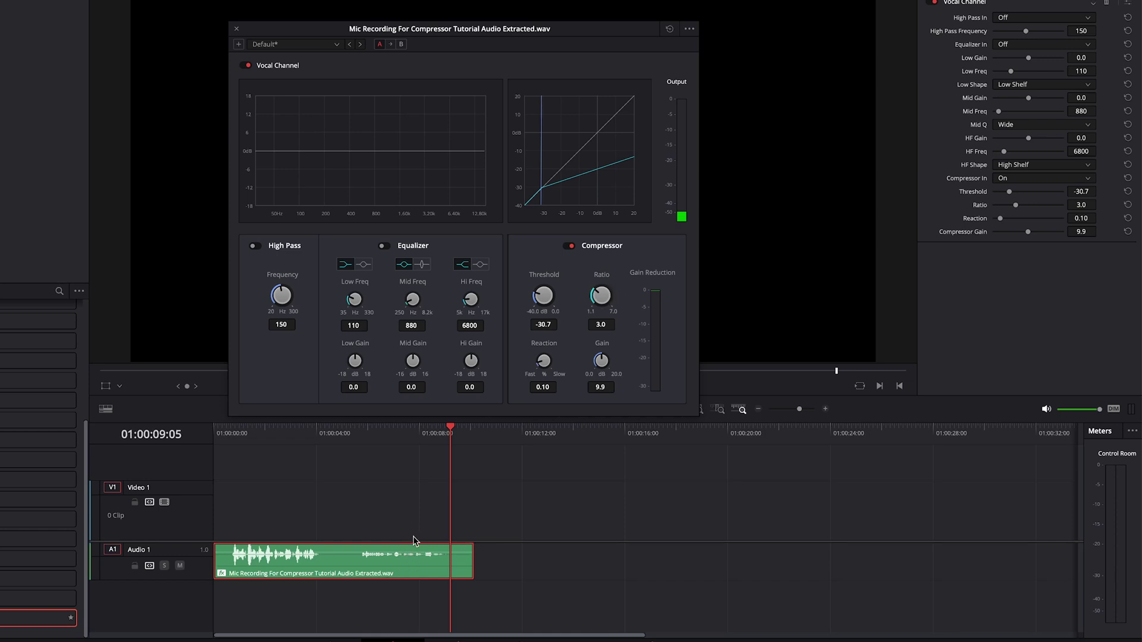
Close the Vocal Channel window and add the Dialogue Processor effect to the audio clip
{"action": "left_click", "coordinate": [236, 30]}
{"action": "left_click_drag", "start_coordinate": [266, 409], "coordinate": [268, 354]}
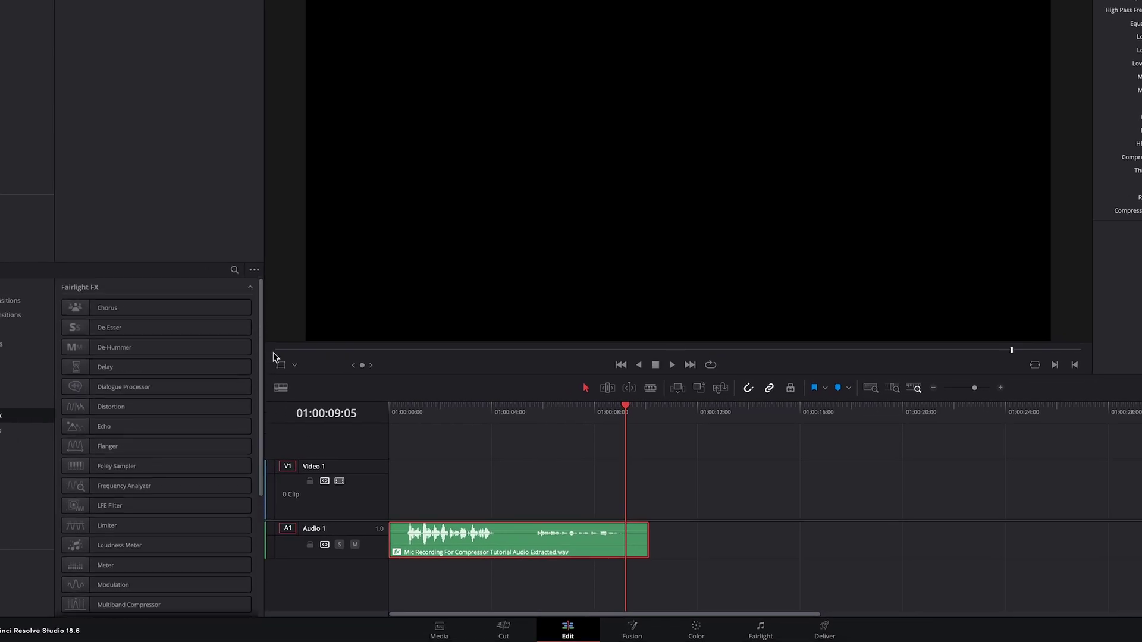
{"action": "left_click_drag", "start_coordinate": [142, 389], "coordinate": [510, 553]}
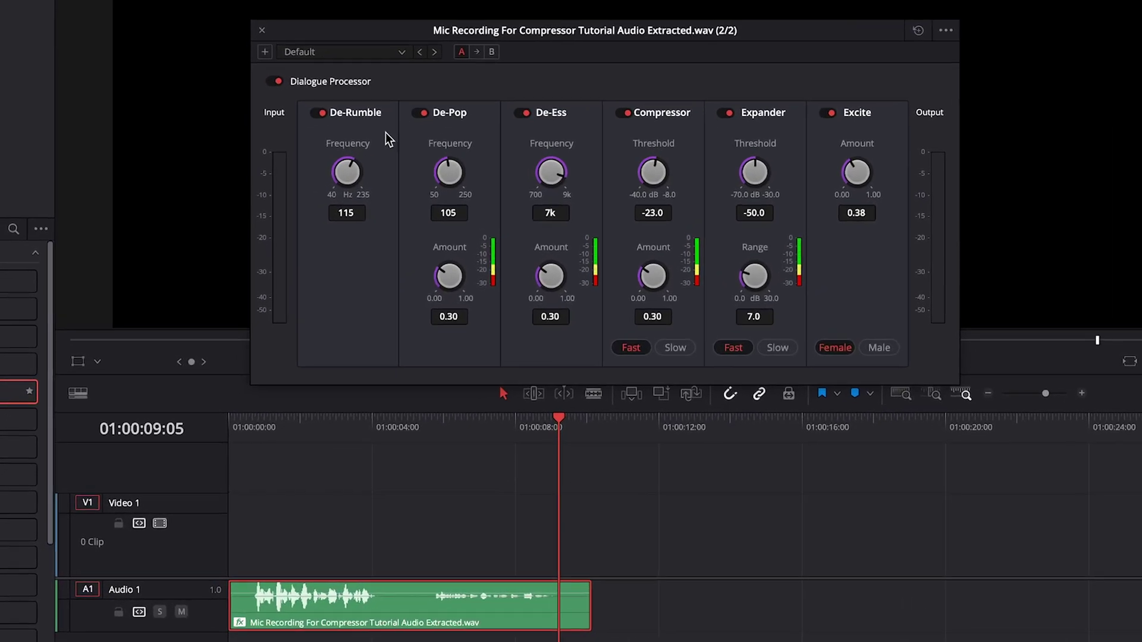
Disable the Dialogue Processor's De-Rumble, De-Pop, De-Ess, Expander and Excite sections, leaving only the Compressor enabled
{"action": "left_click", "coordinate": [351, 108]}
{"action": "left_click", "coordinate": [456, 110]}
{"action": "left_click", "coordinate": [562, 110]}
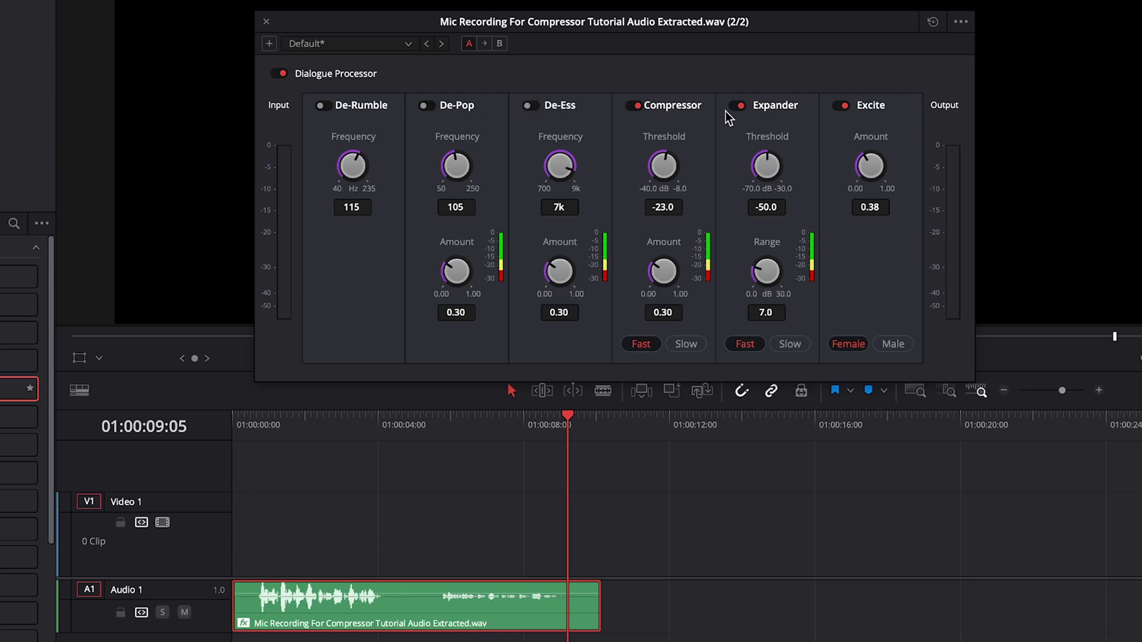
{"action": "left_click", "coordinate": [778, 105]}
{"action": "left_click", "coordinate": [859, 106]}
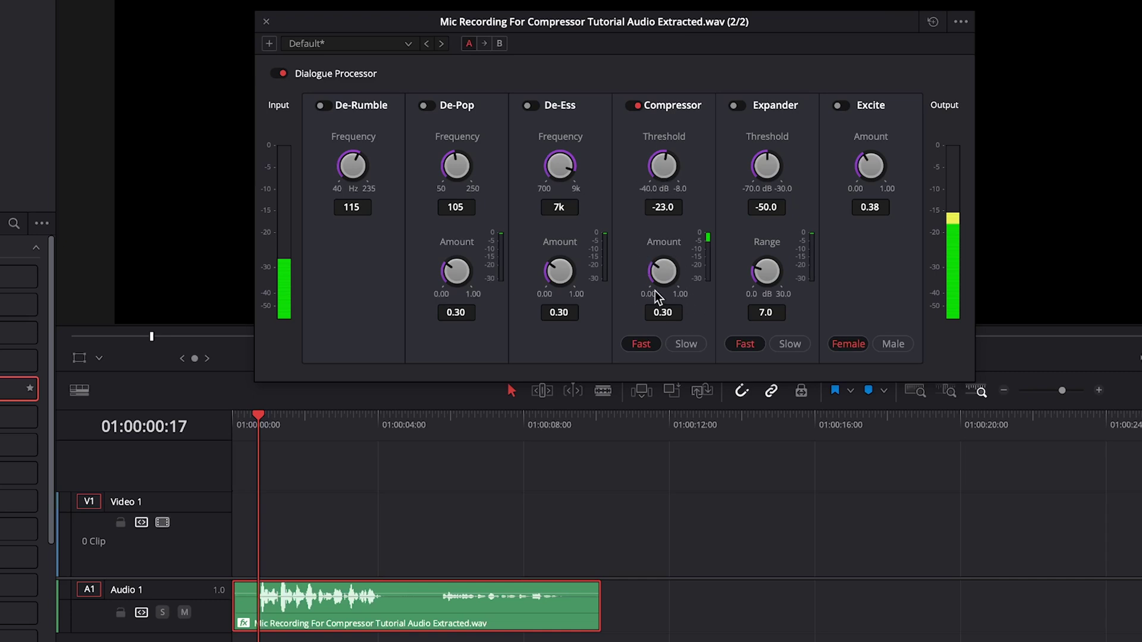
Lower the Dialogue Processor compressor's threshold and raise its amount for stronger compression
{"action": "left_click_drag", "start_coordinate": [671, 159], "coordinate": [503, 339]}
{"action": "left_click_drag", "start_coordinate": [662, 277], "coordinate": [923, 75]}
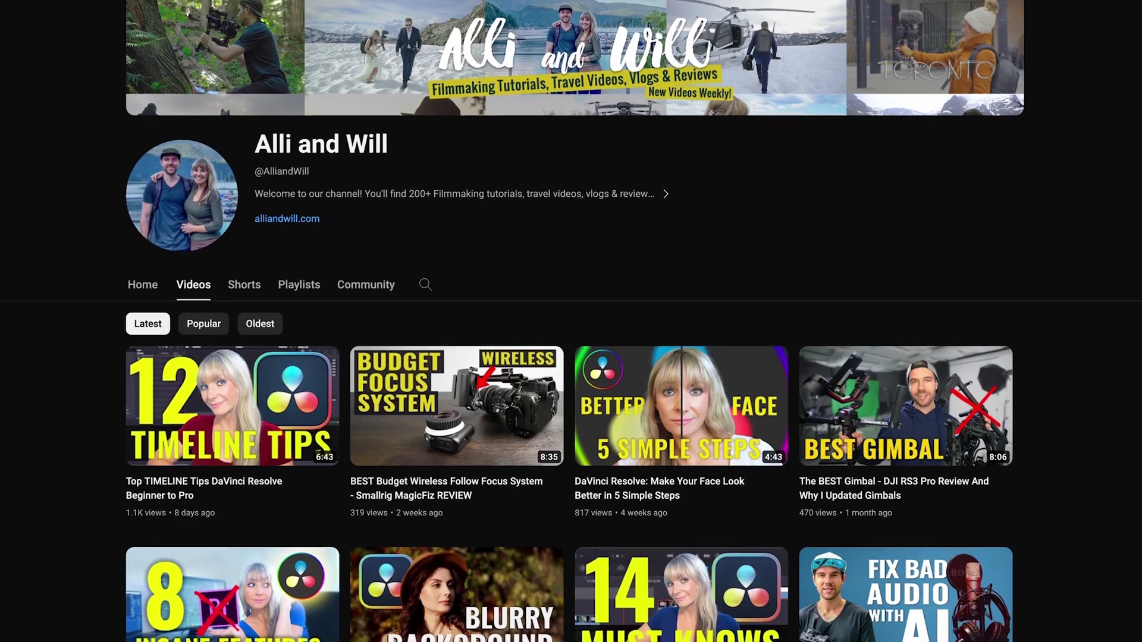
{"action": "scroll", "coordinate": [571, 321], "scroll_direction": "down", "scroll_amount": 10}
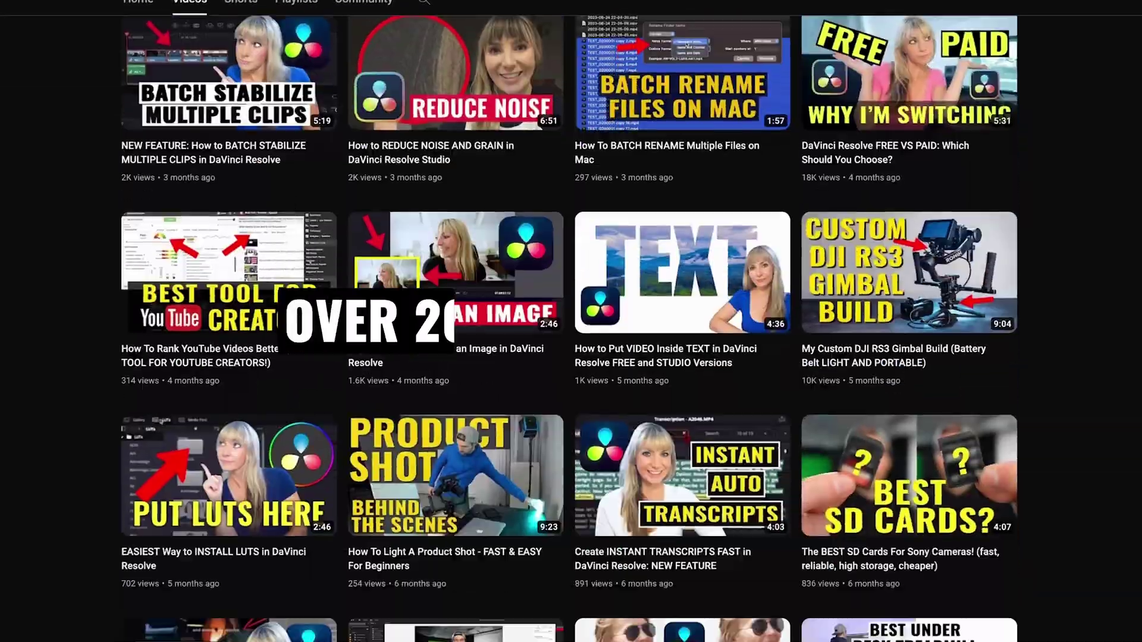
{"action": "scroll", "coordinate": [571, 321], "scroll_direction": "down", "scroll_amount": 11}
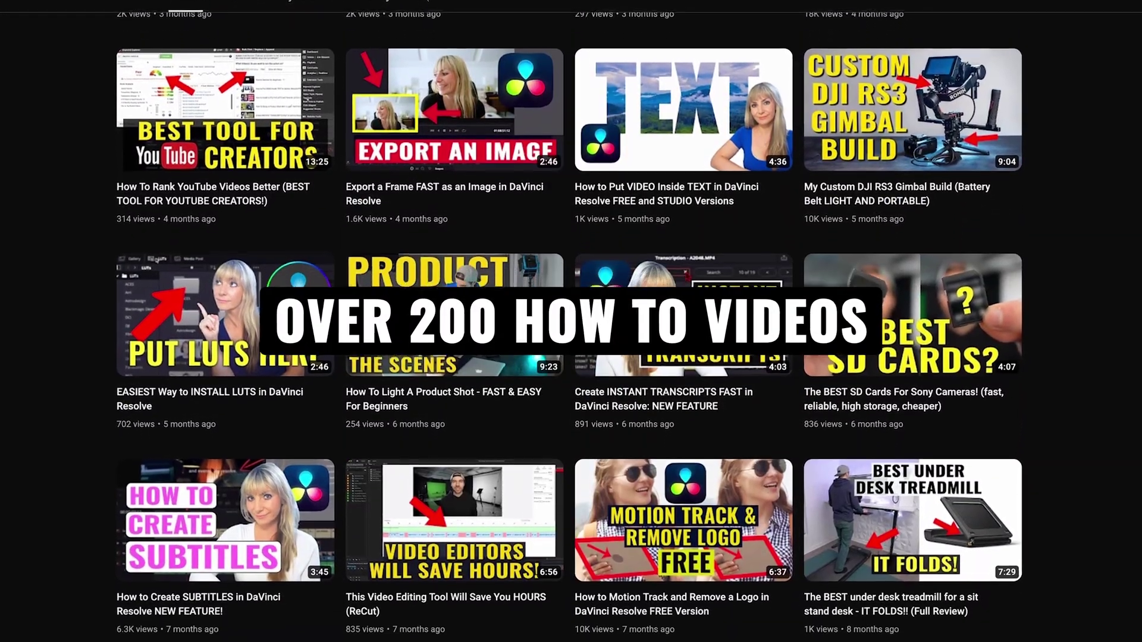
{"action": "scroll", "coordinate": [571, 321], "scroll_direction": "down", "scroll_amount": 2}
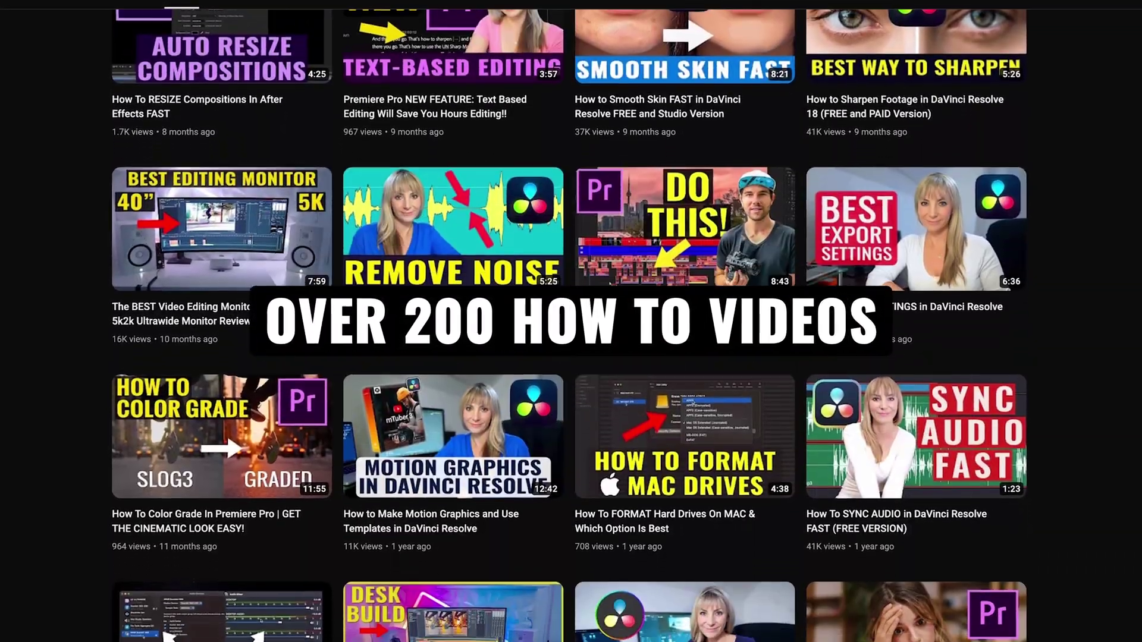
{"action": "scroll", "coordinate": [571, 321], "scroll_direction": "down", "scroll_amount": 15}
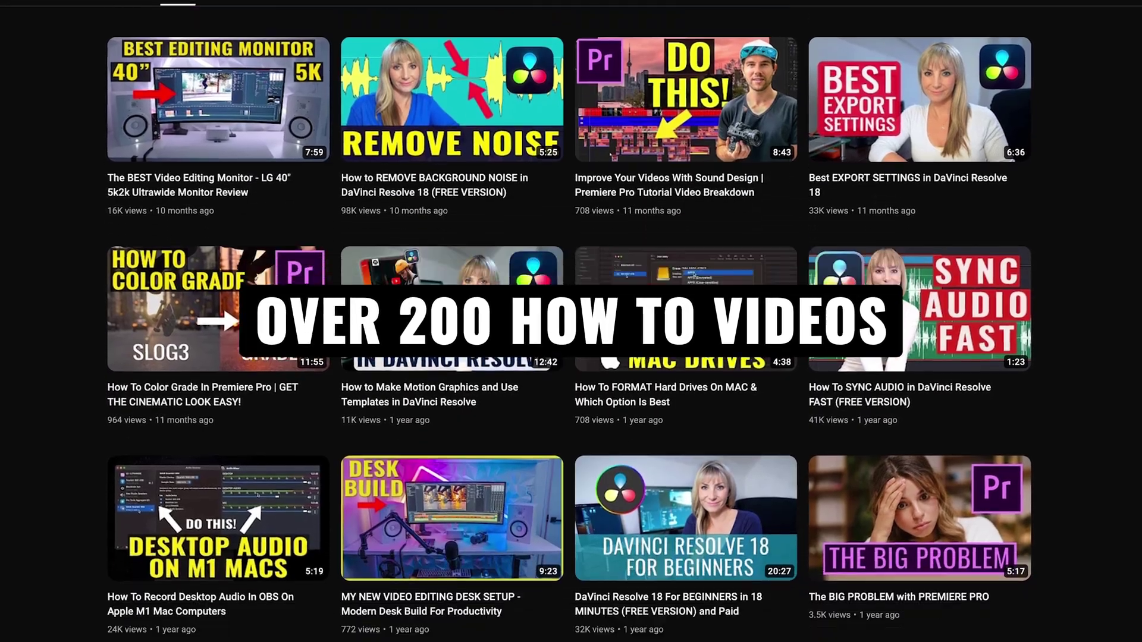